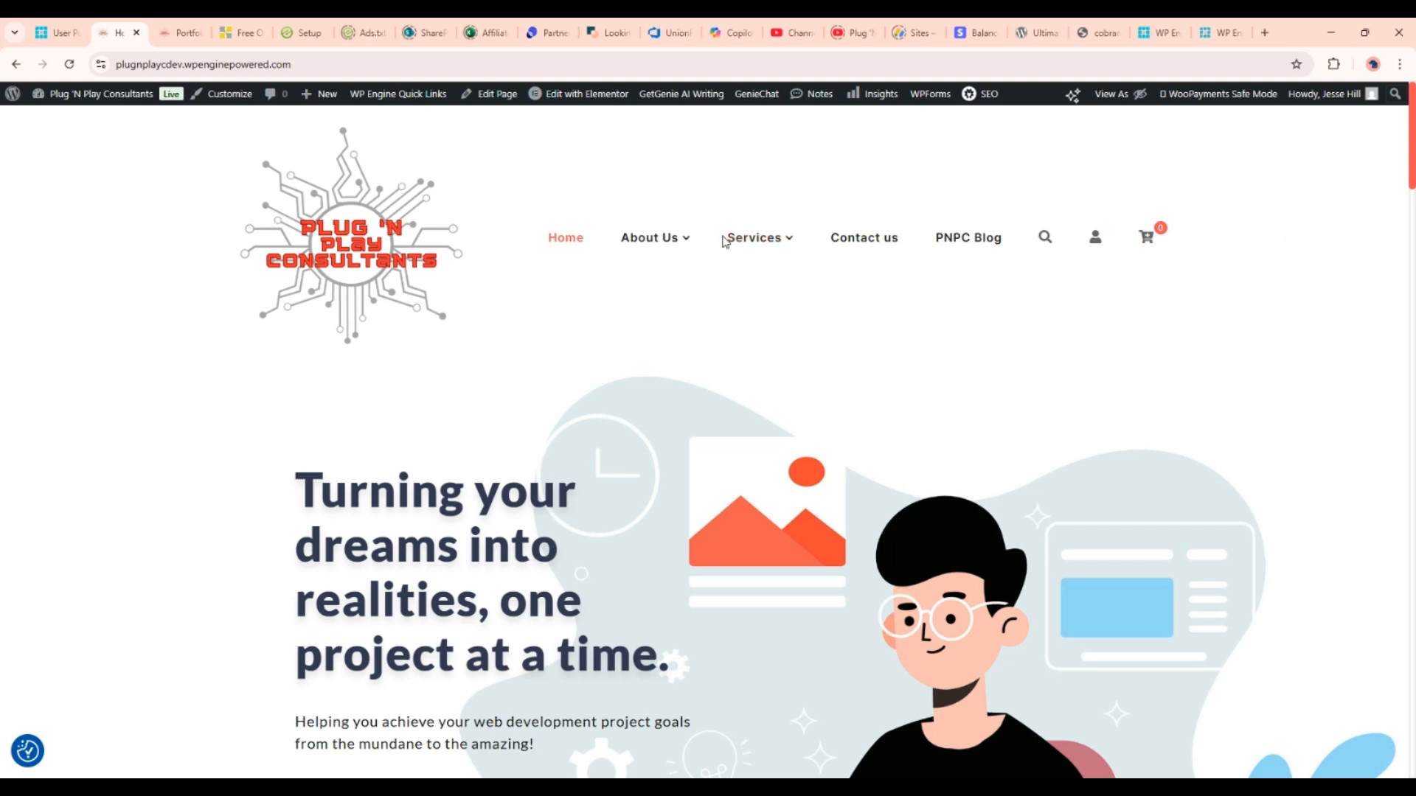
Step: Review the home page and open it in the Elementor editor at its Testimonial section
scroll(722, 242, down, 15)
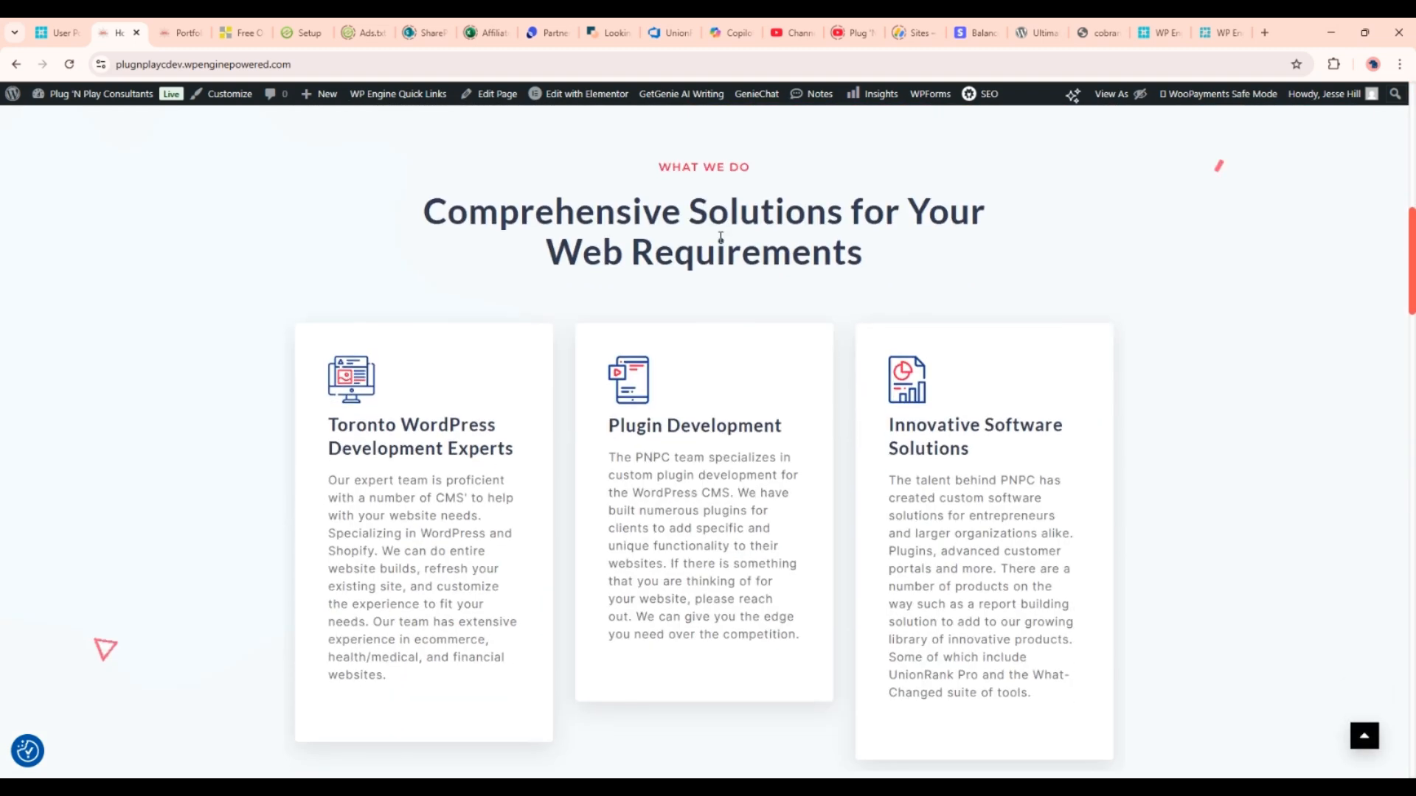
scroll(723, 244, down, 15)
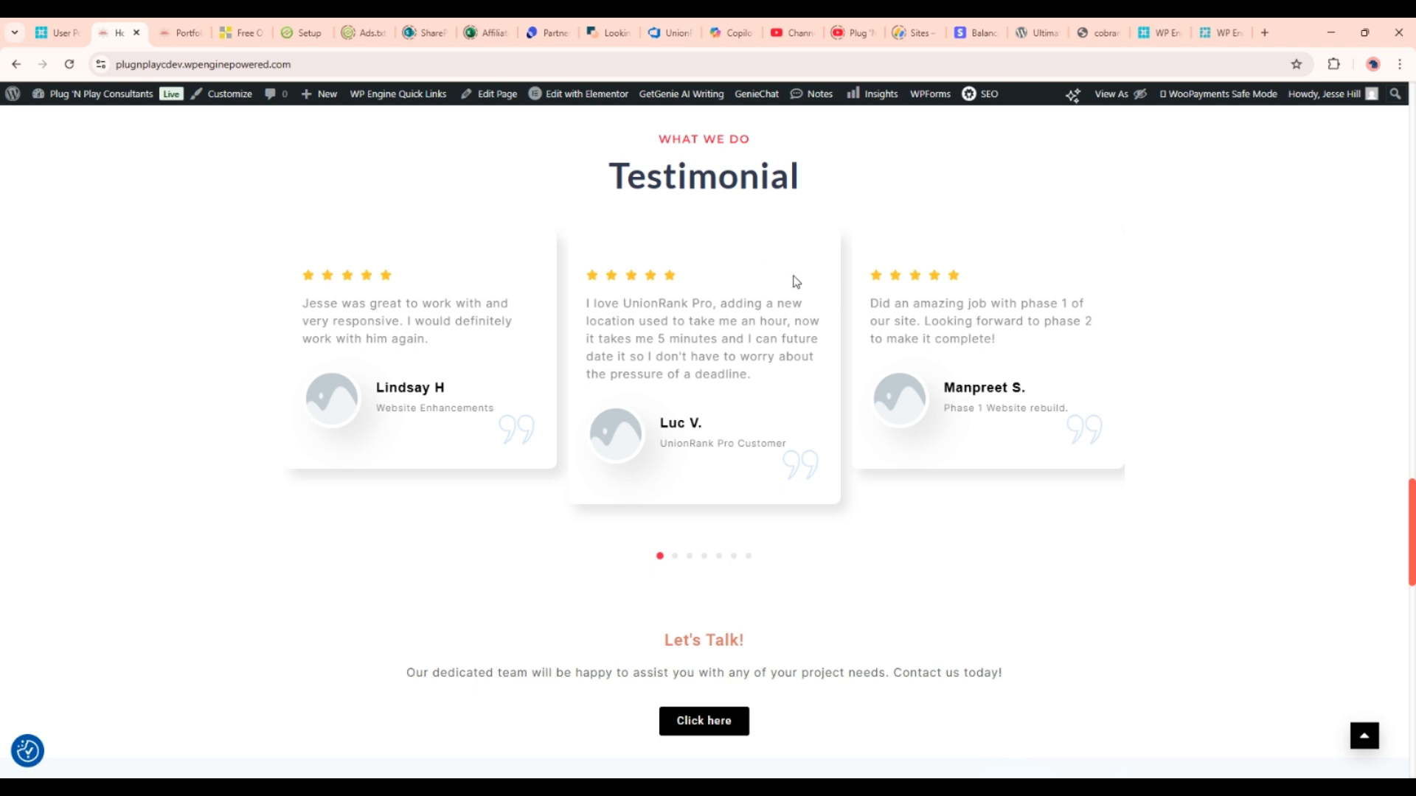
click(572, 96)
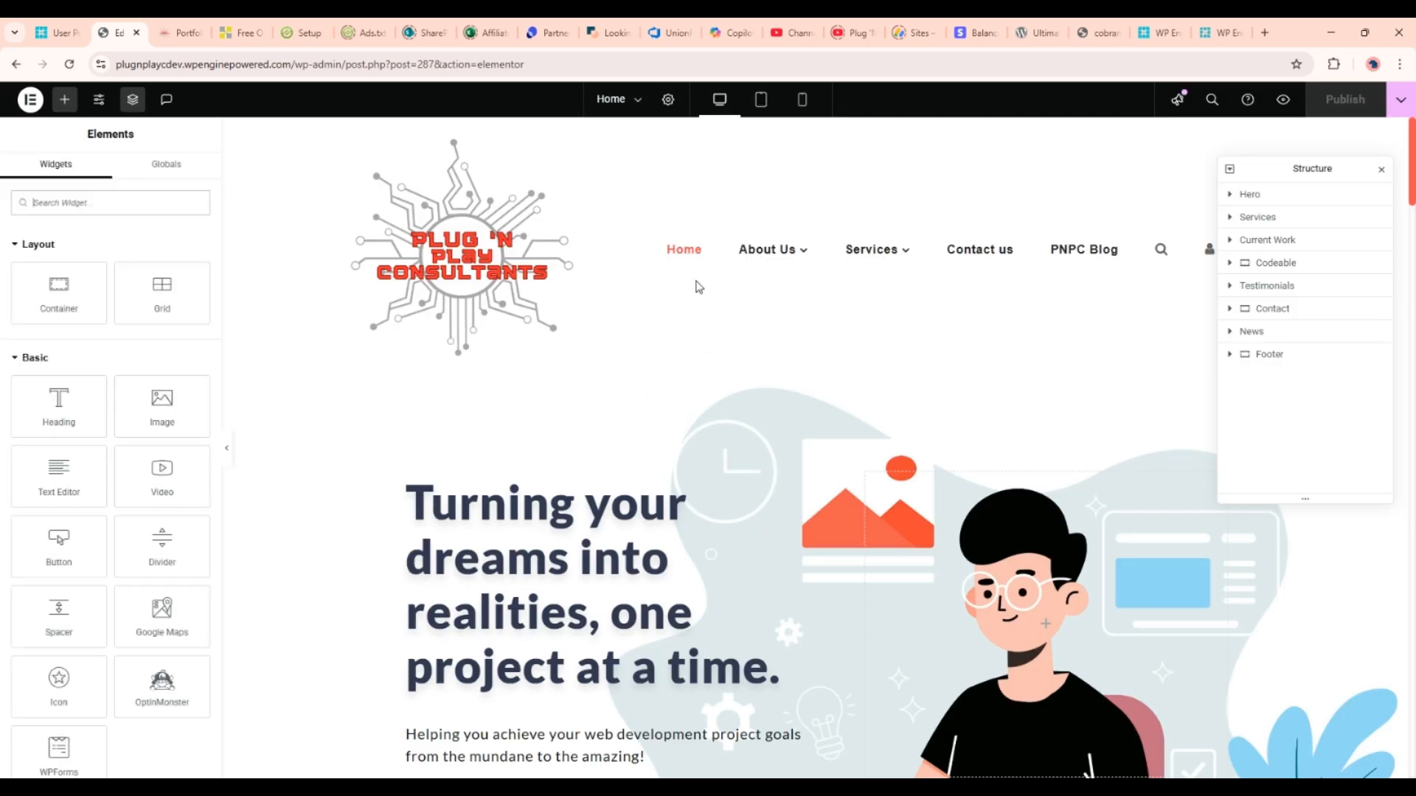
scroll(695, 286, down, 15)
scroll(655, 308, down, 15)
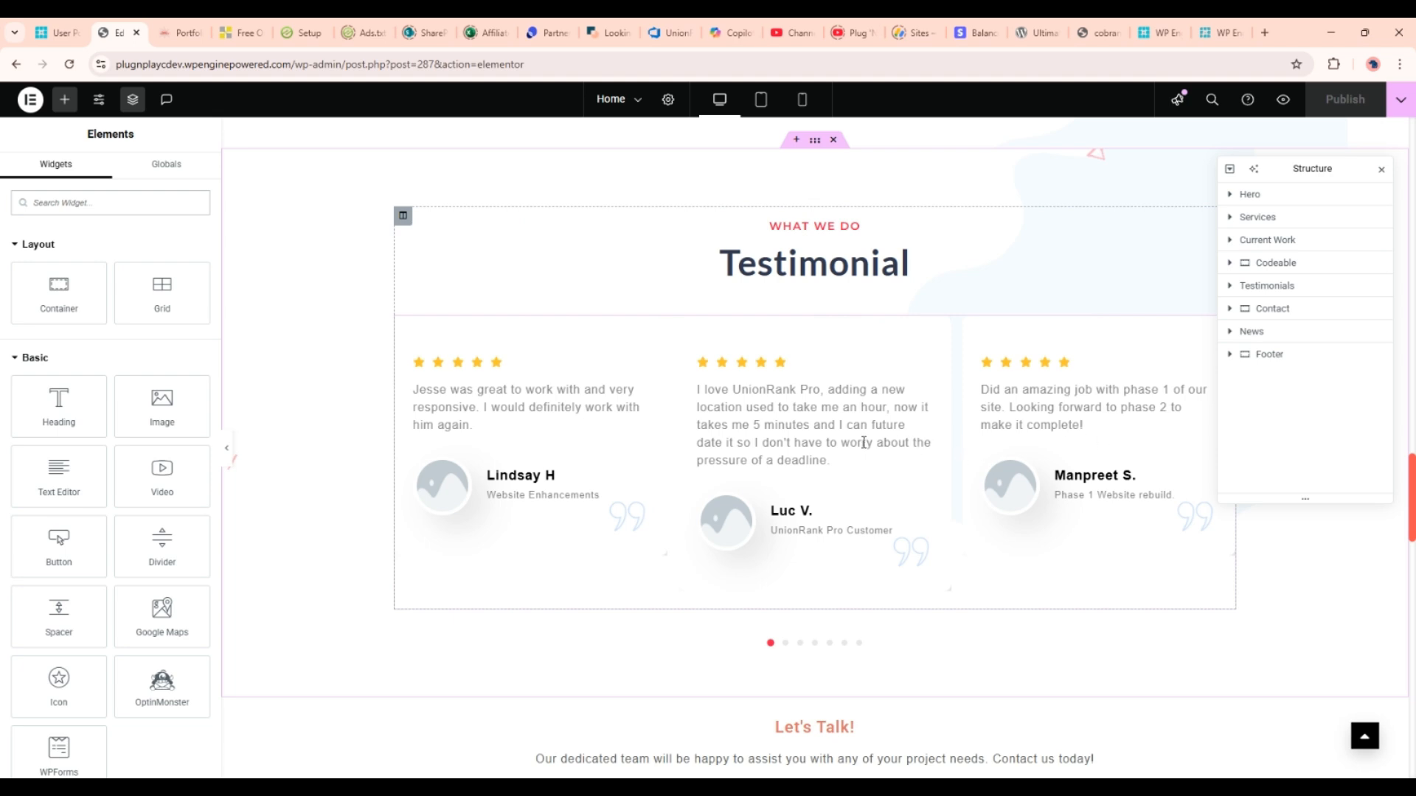
Step: Save the home page's Testimonial widget as a global widget named Global Testimonial
click(811, 423)
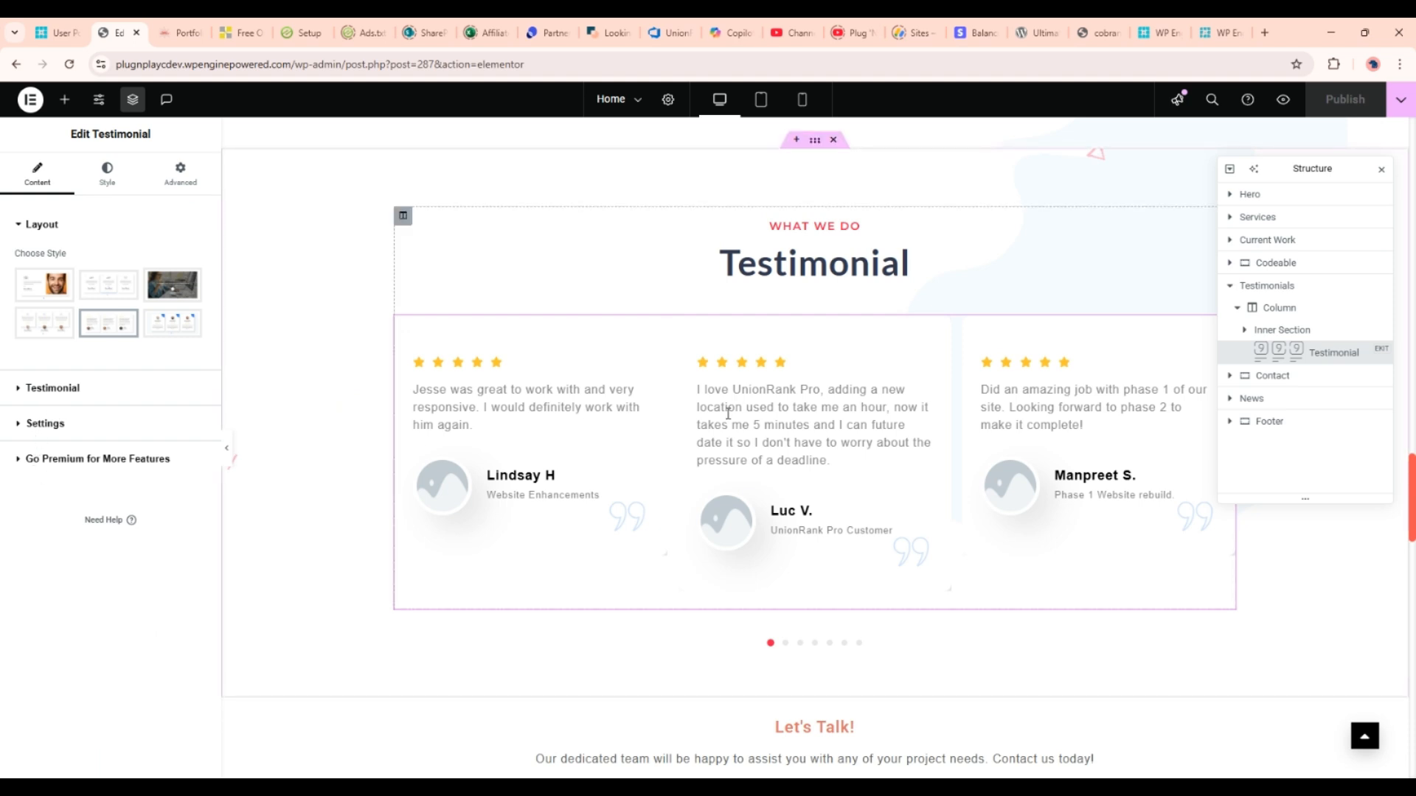
right_click(775, 431)
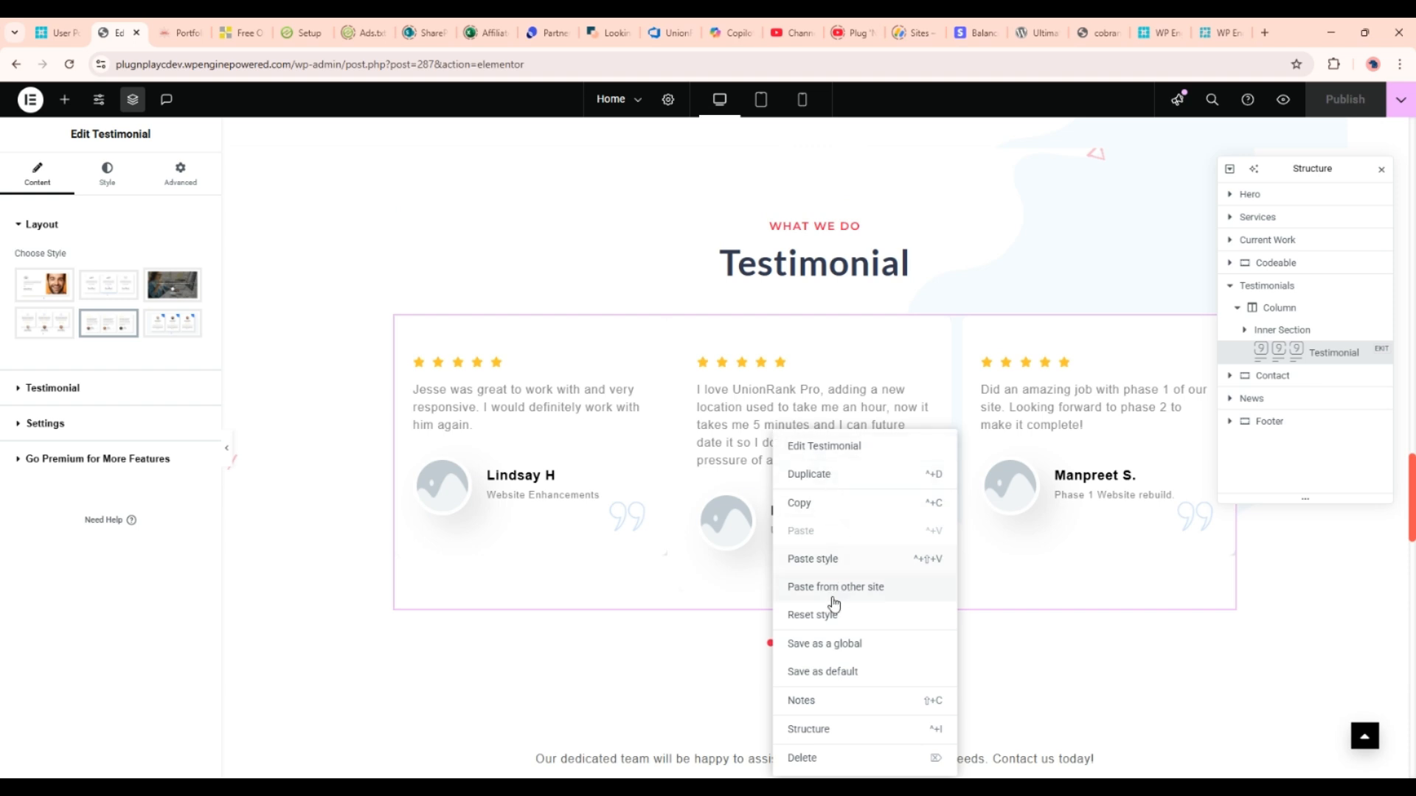
click(812, 649)
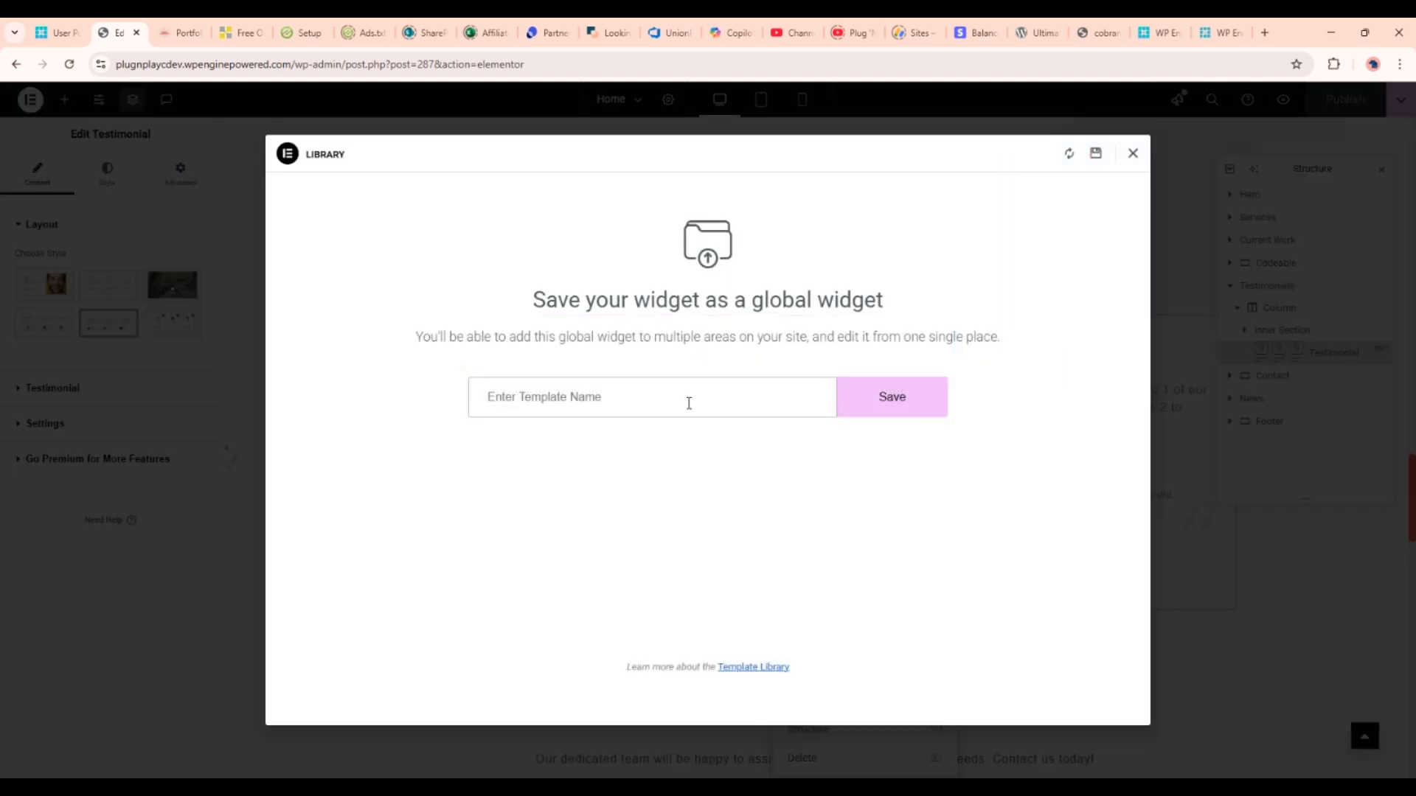
click(600, 392)
text(Global Testimonial)
click(866, 402)
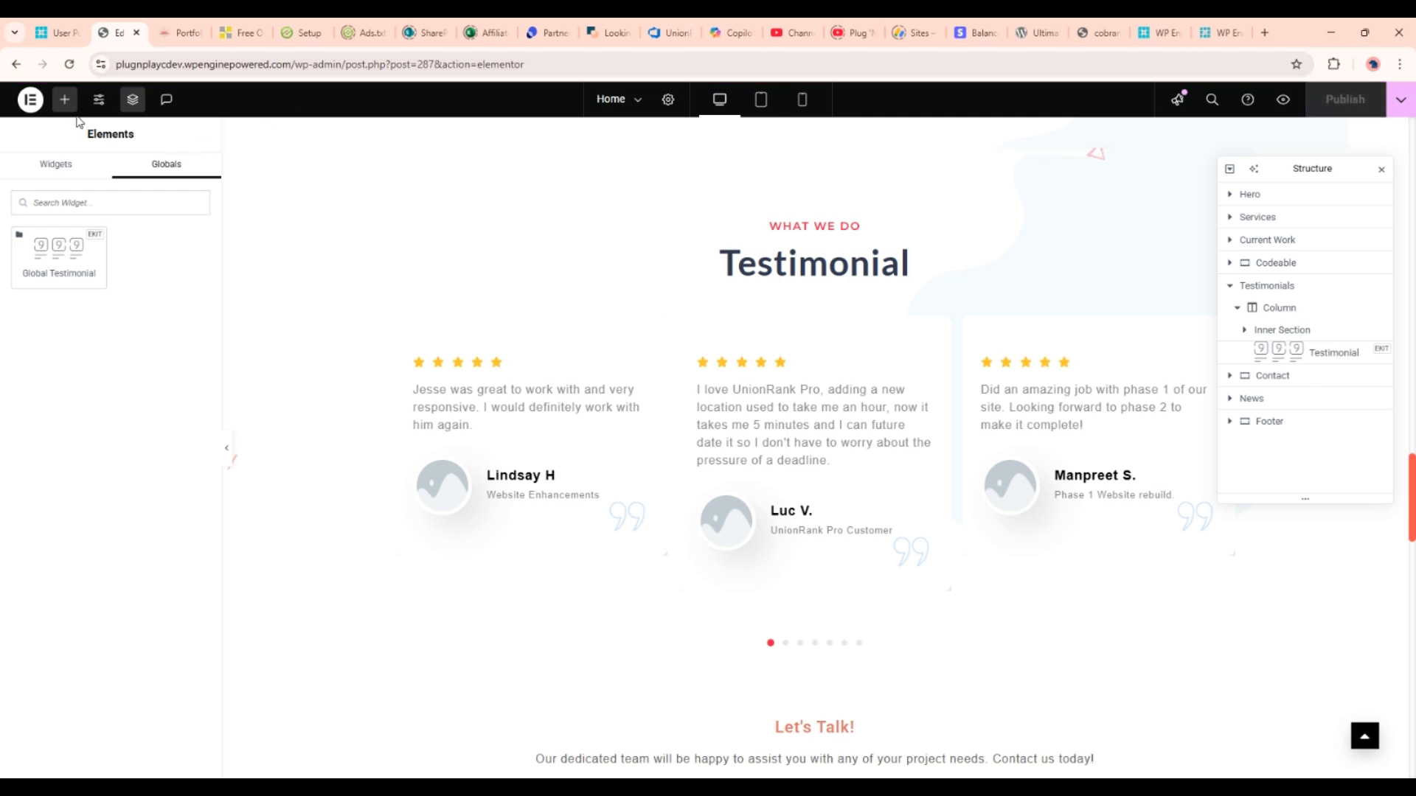
Step: Exit the editor to WordPress and check the saved templates list for the Global Testimonial entry
click(30, 100)
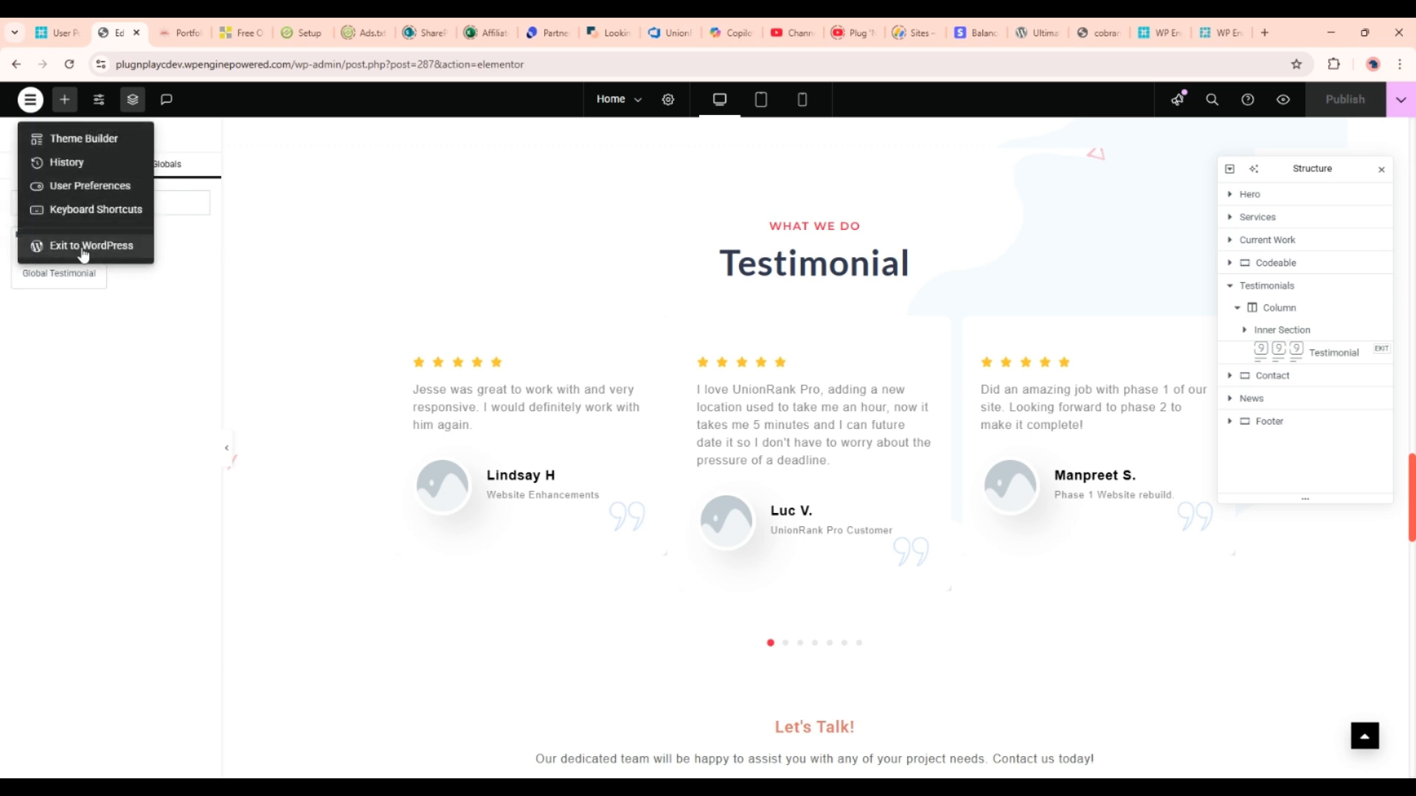
click(84, 247)
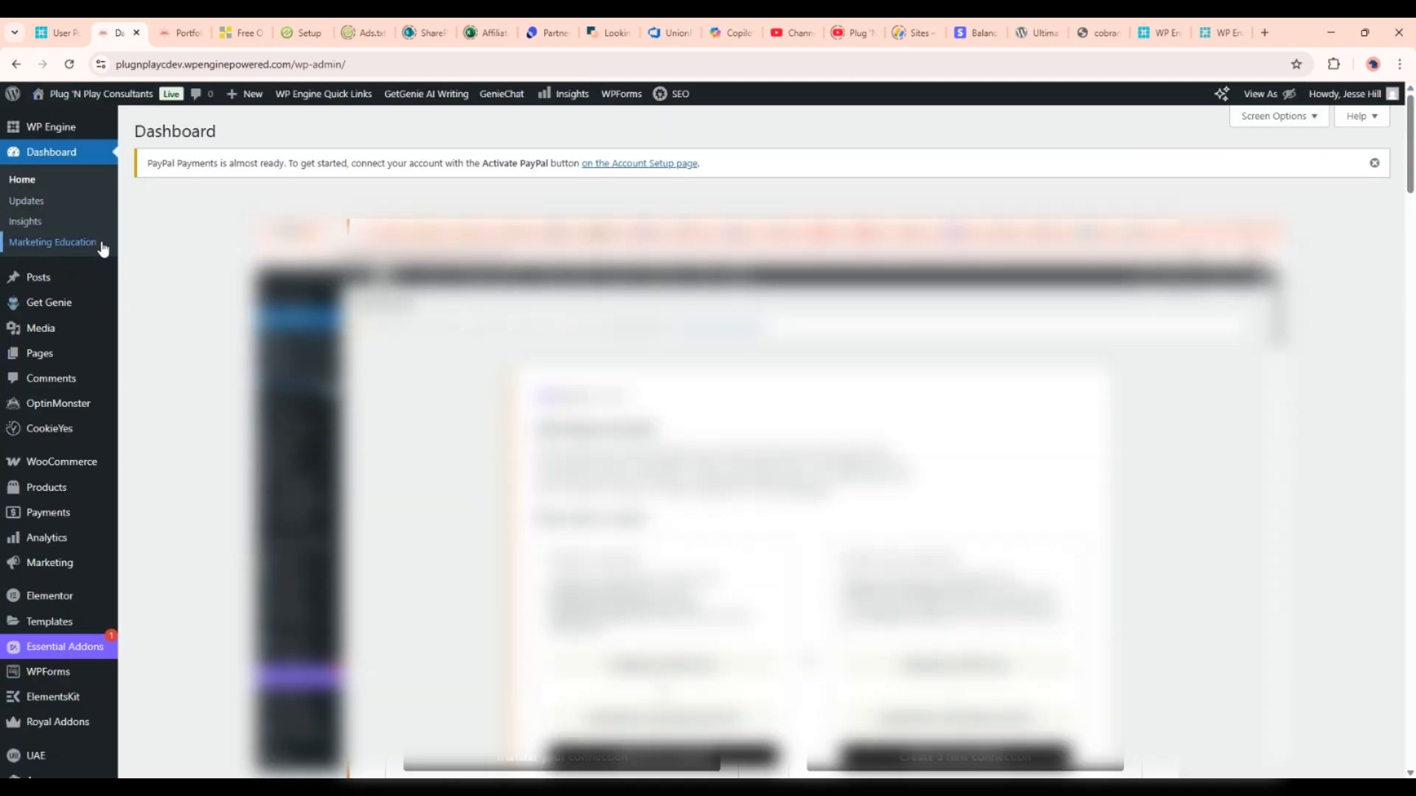
click(50, 623)
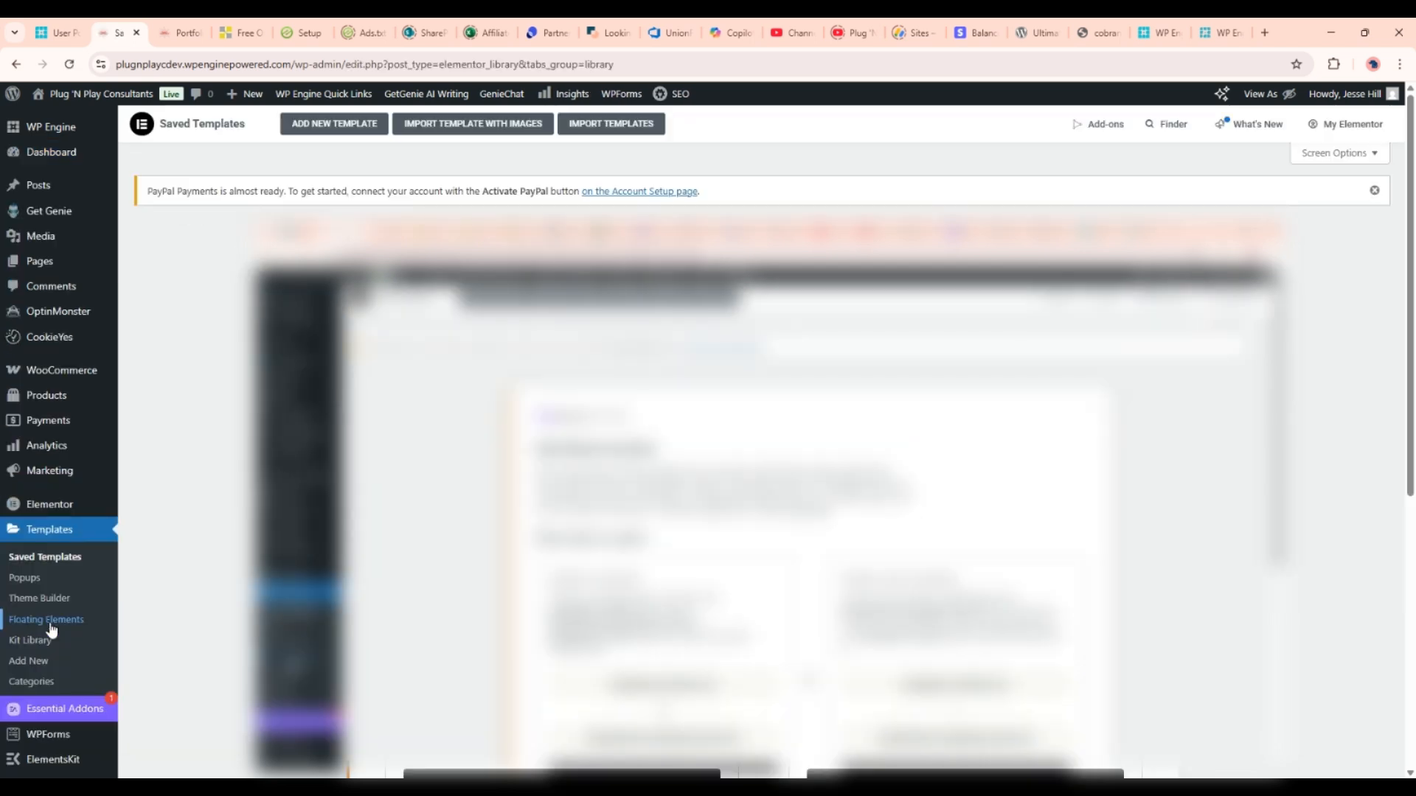
scroll(234, 310, down, 6)
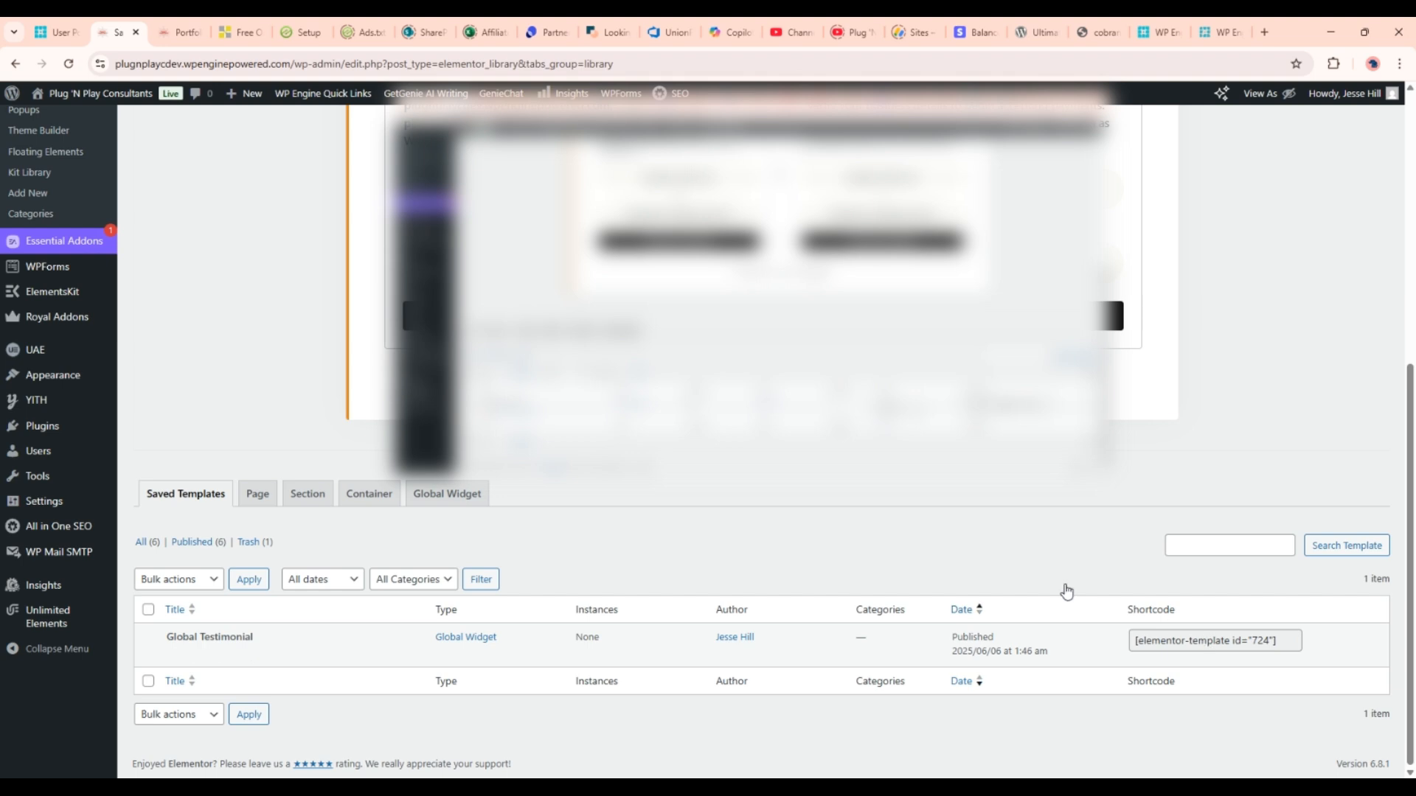
Step: Return to the website and review the Portfolio page down to its footer
mouse_move(80, 97)
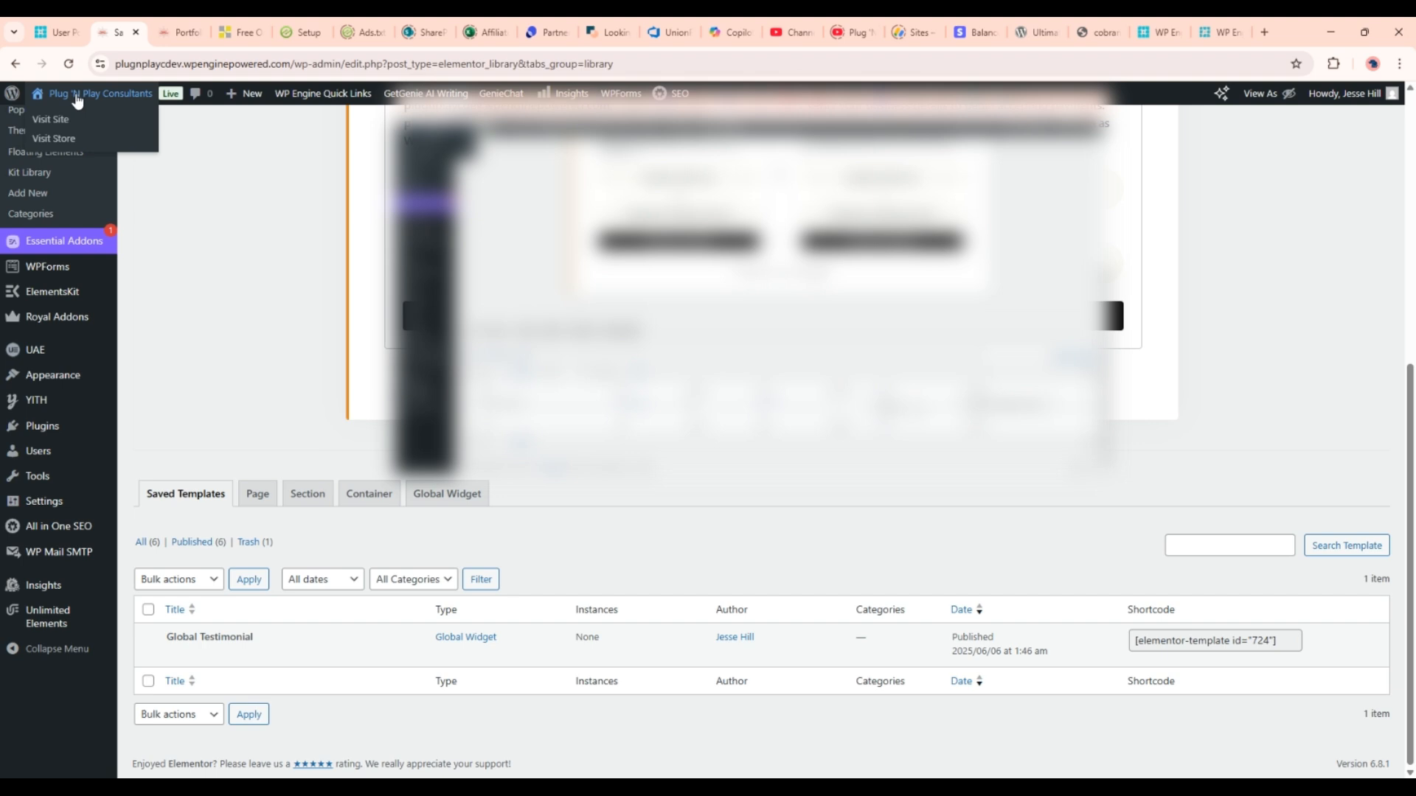
click(77, 100)
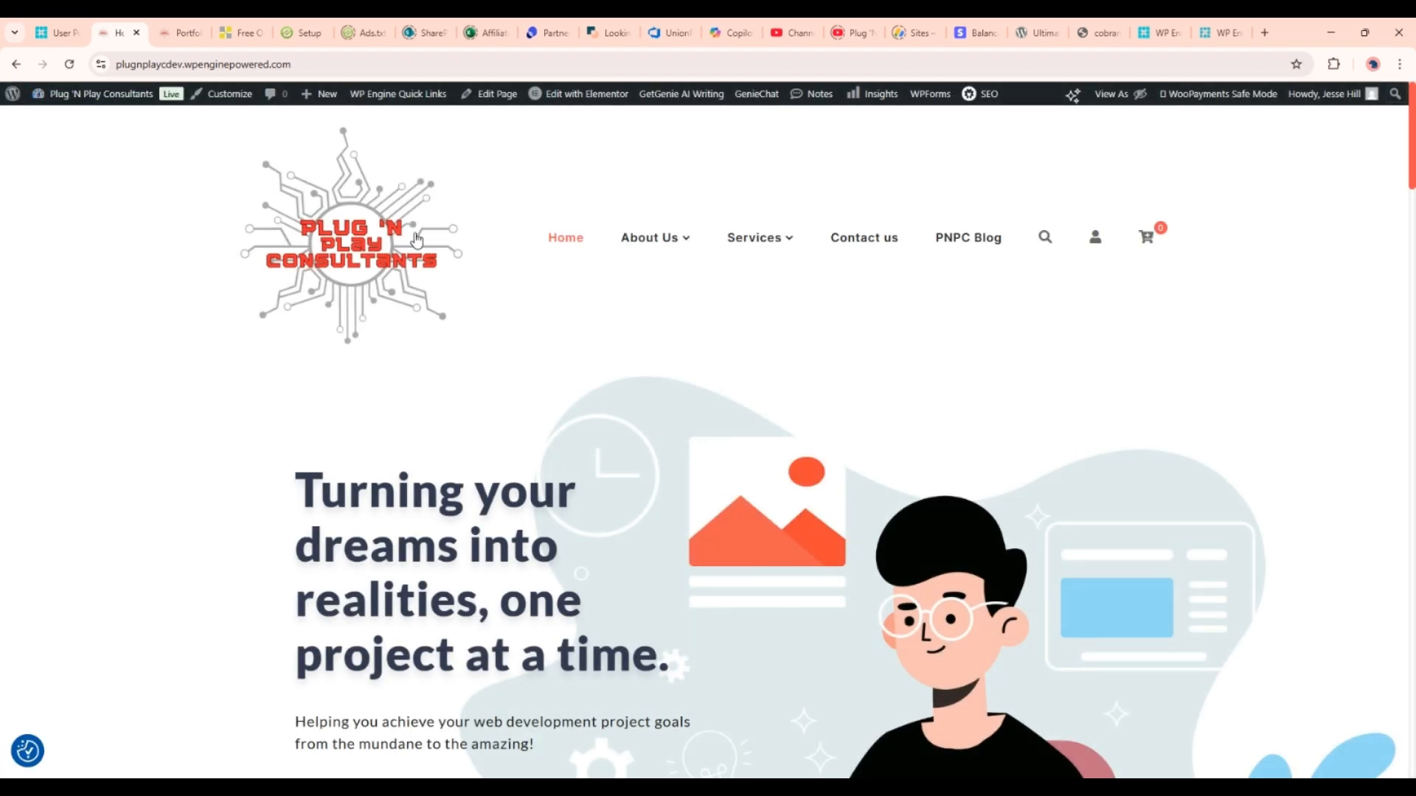
mouse_move(638, 233)
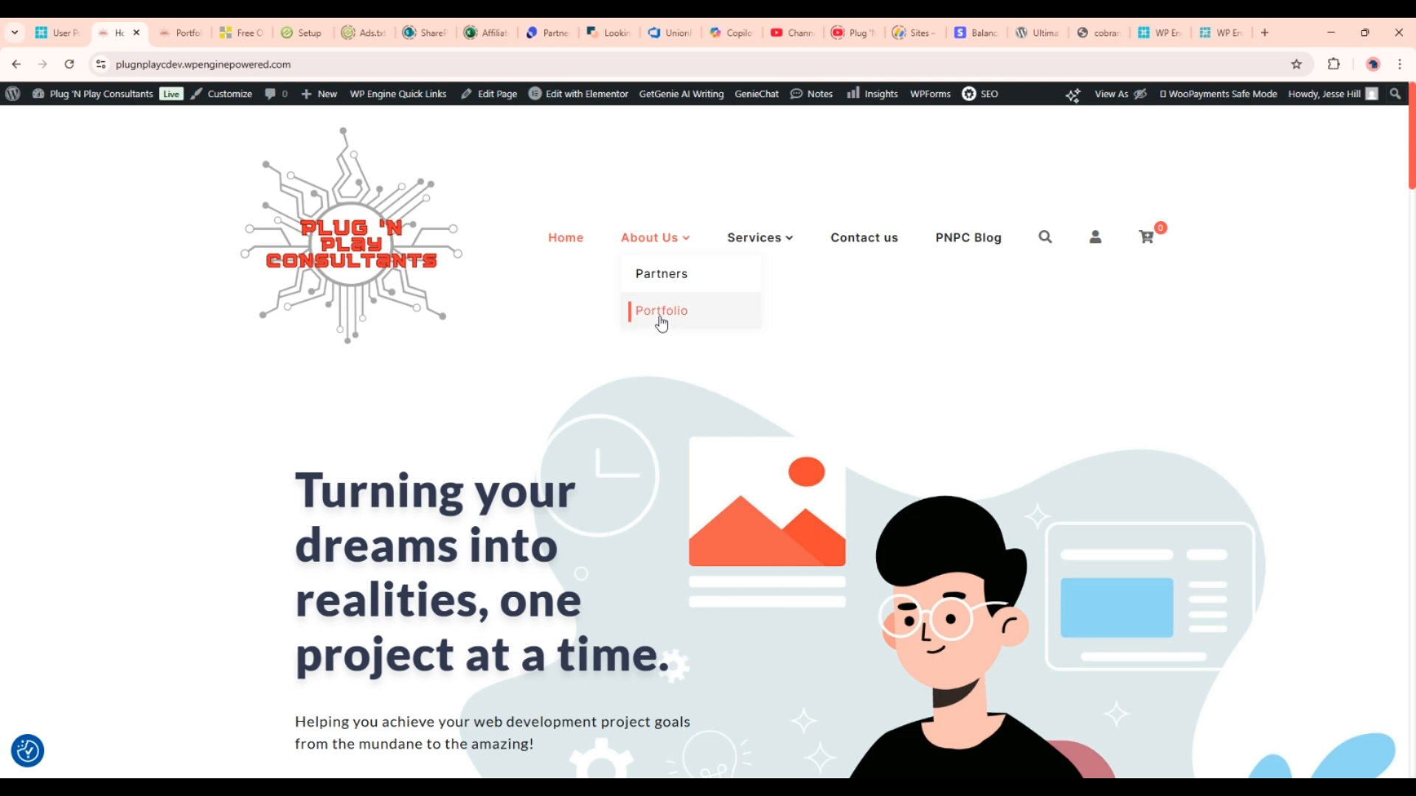
click(185, 35)
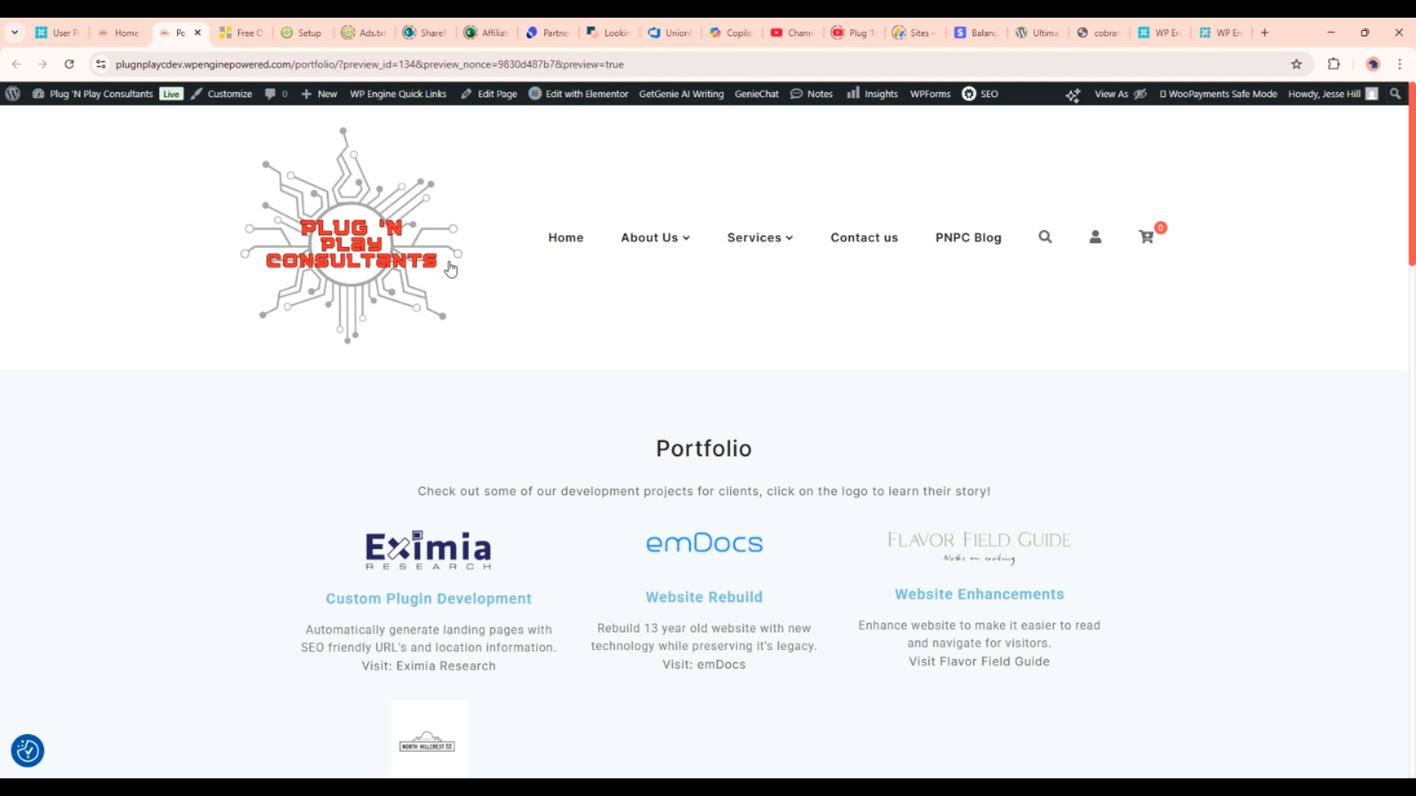
scroll(434, 269, down, 5)
scroll(433, 270, down, 15)
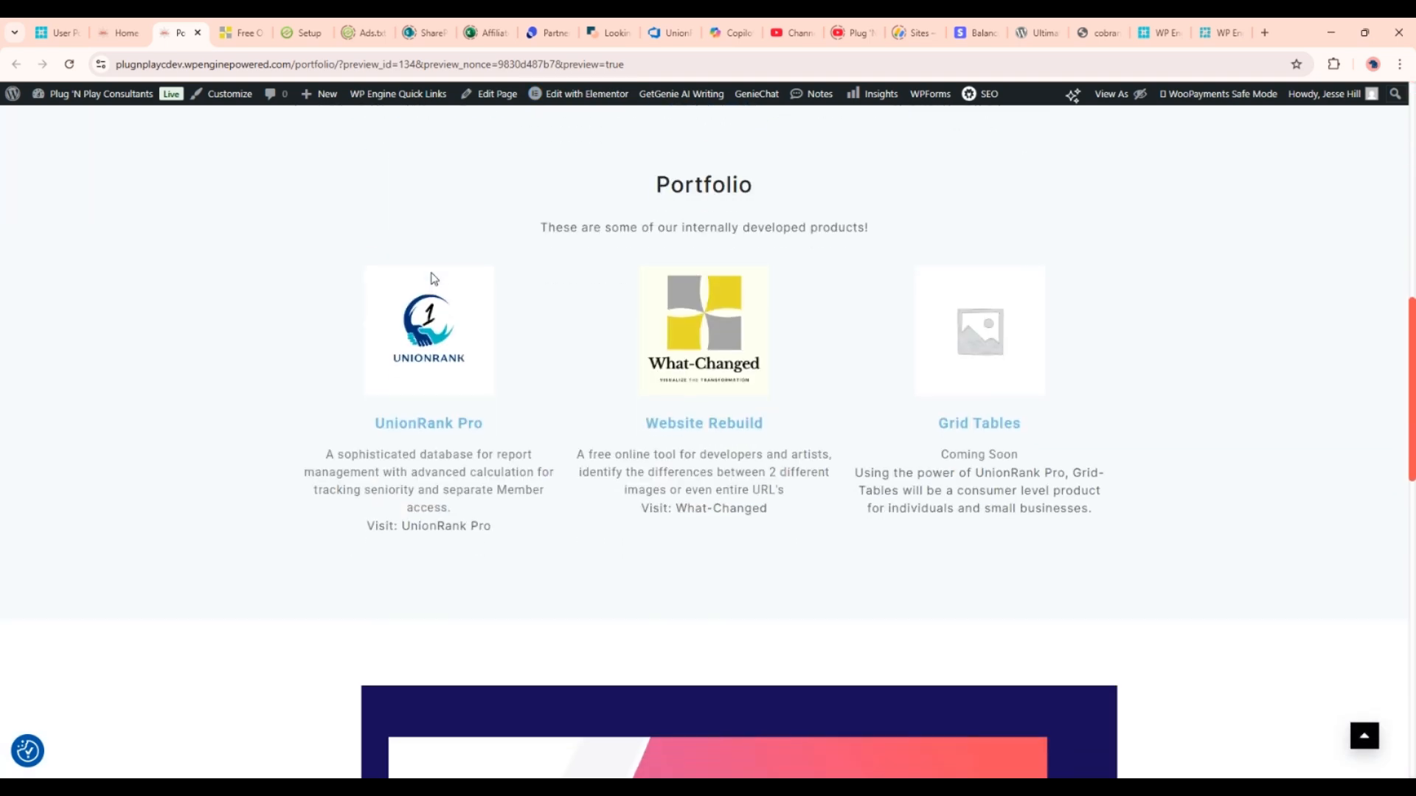
scroll(407, 299, up, 5)
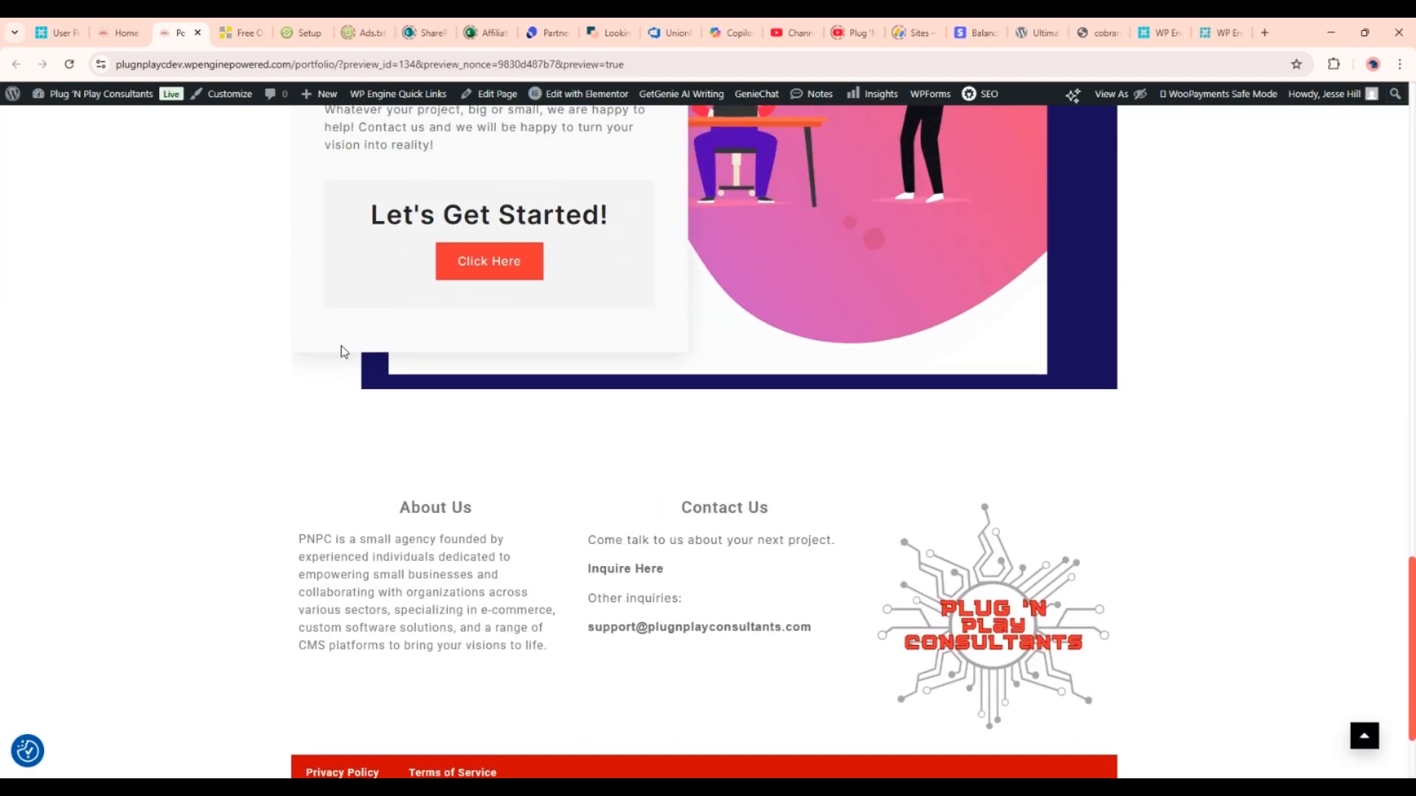
scroll(751, 539, up, 15)
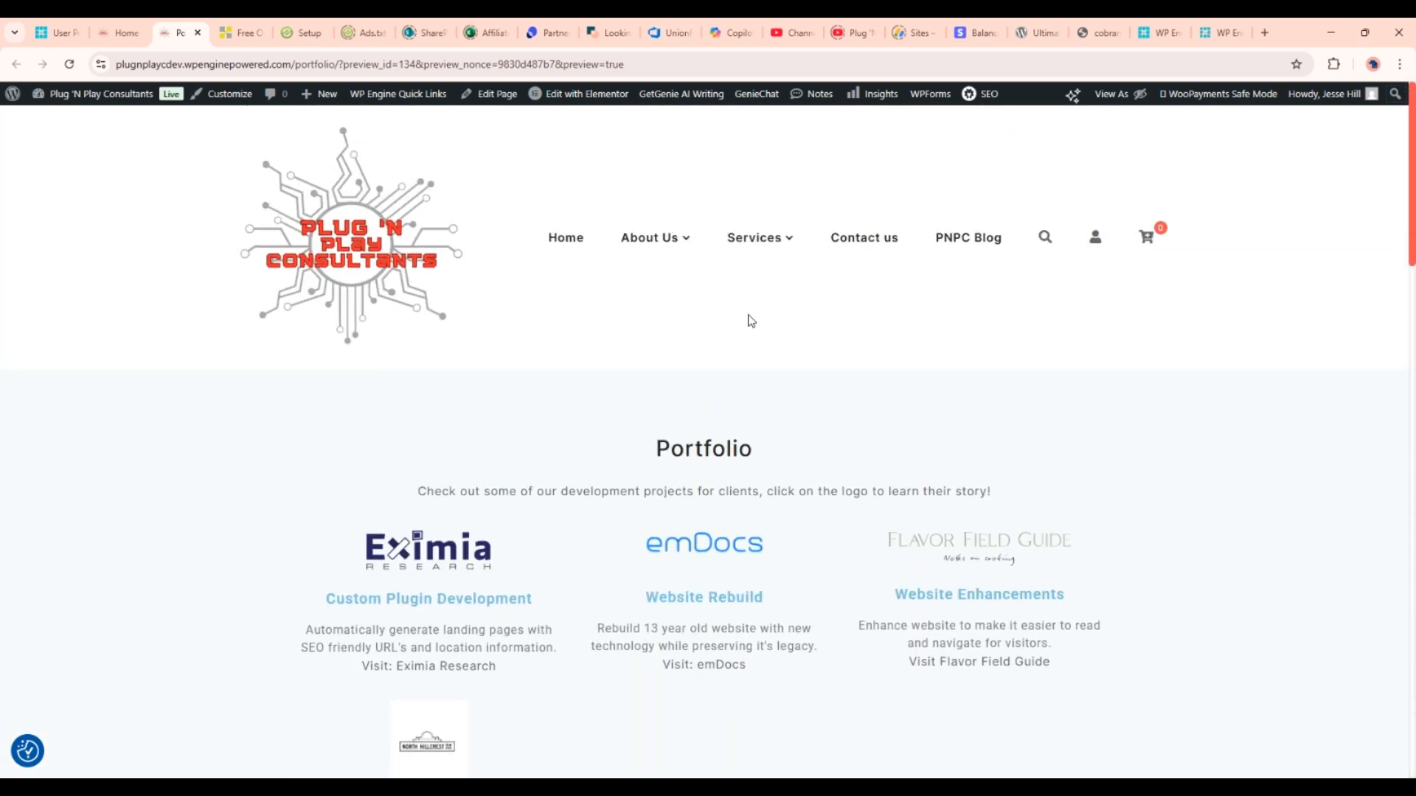
Step: Open the Portfolio page in the Elementor editor and insert an empty widget area directly above the footer container
click(569, 95)
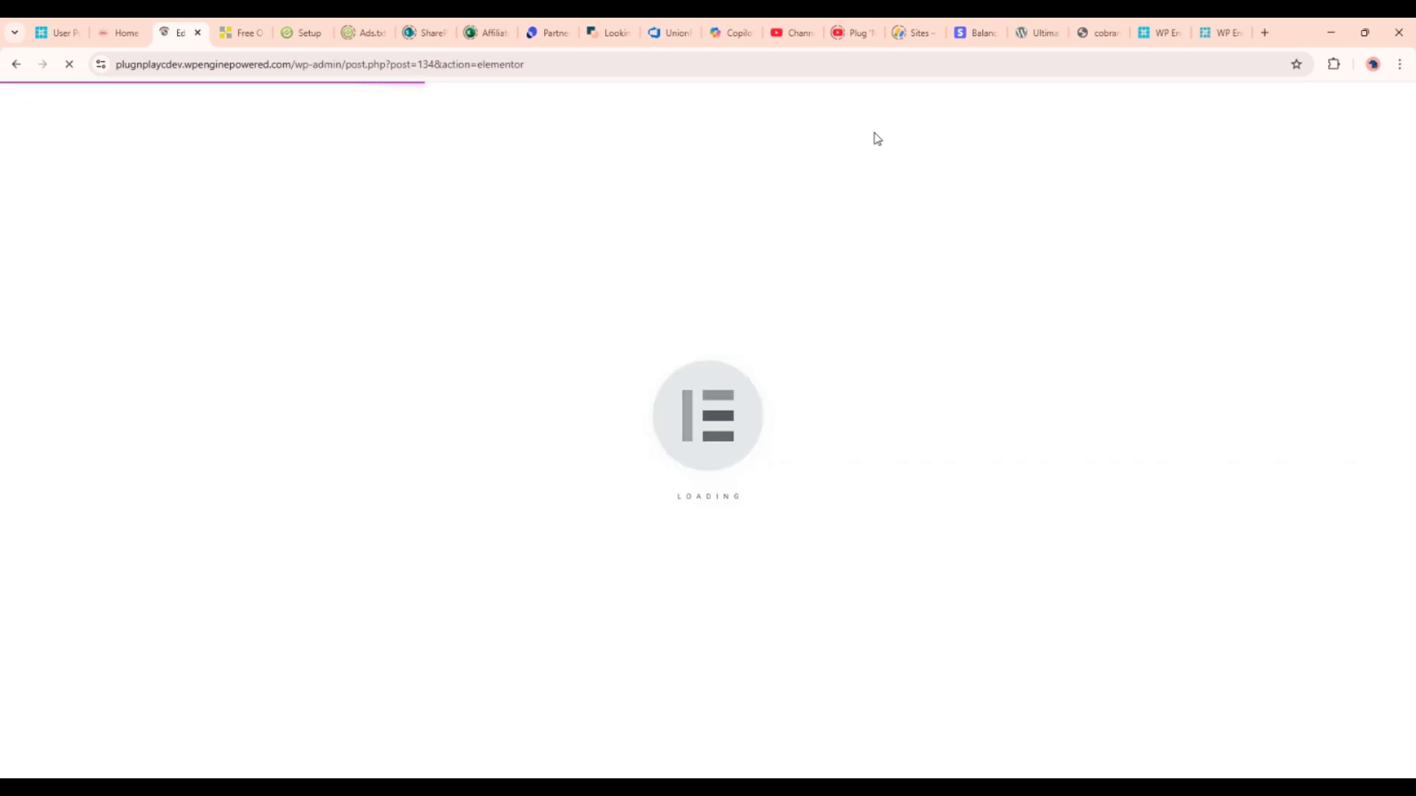
scroll(803, 266, down, 4)
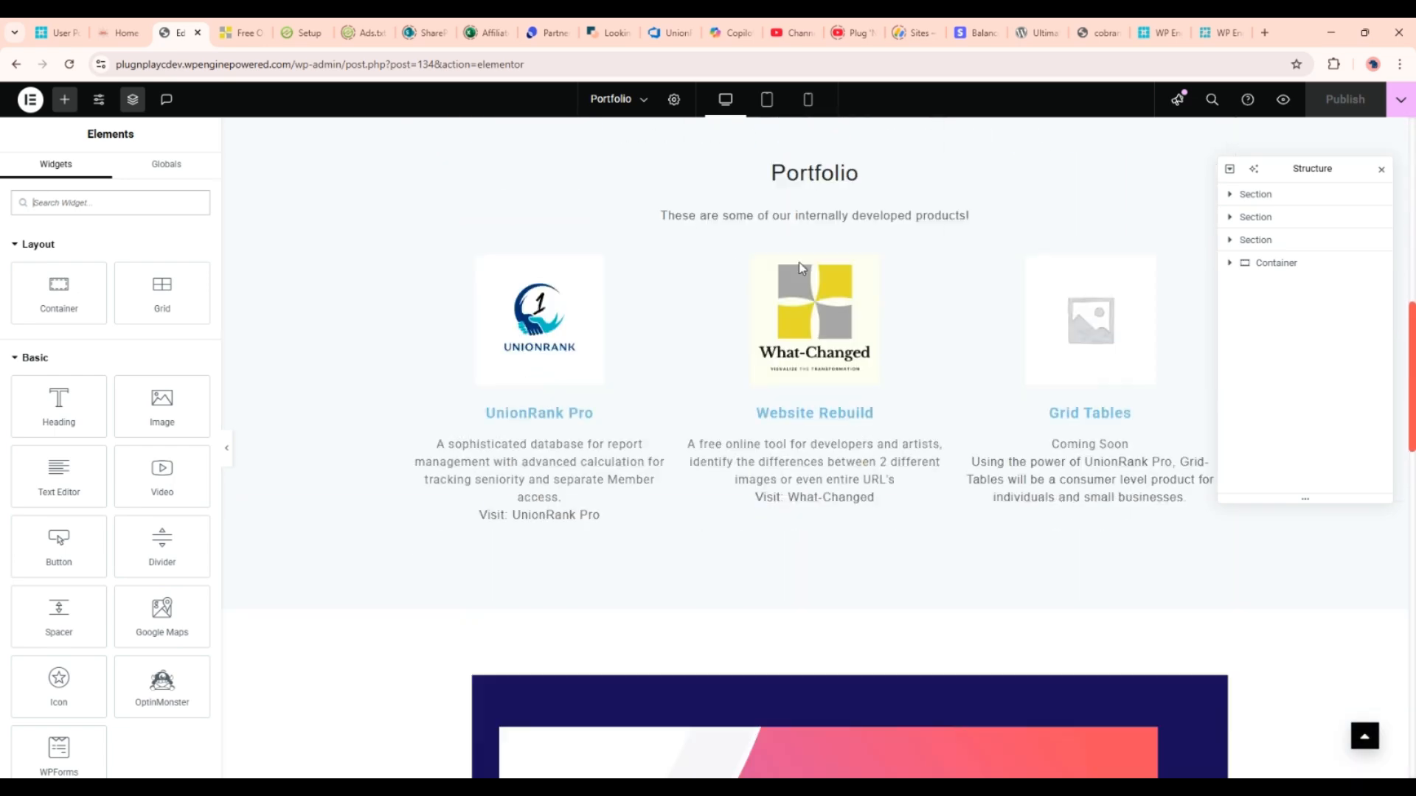
scroll(801, 267, down, 14)
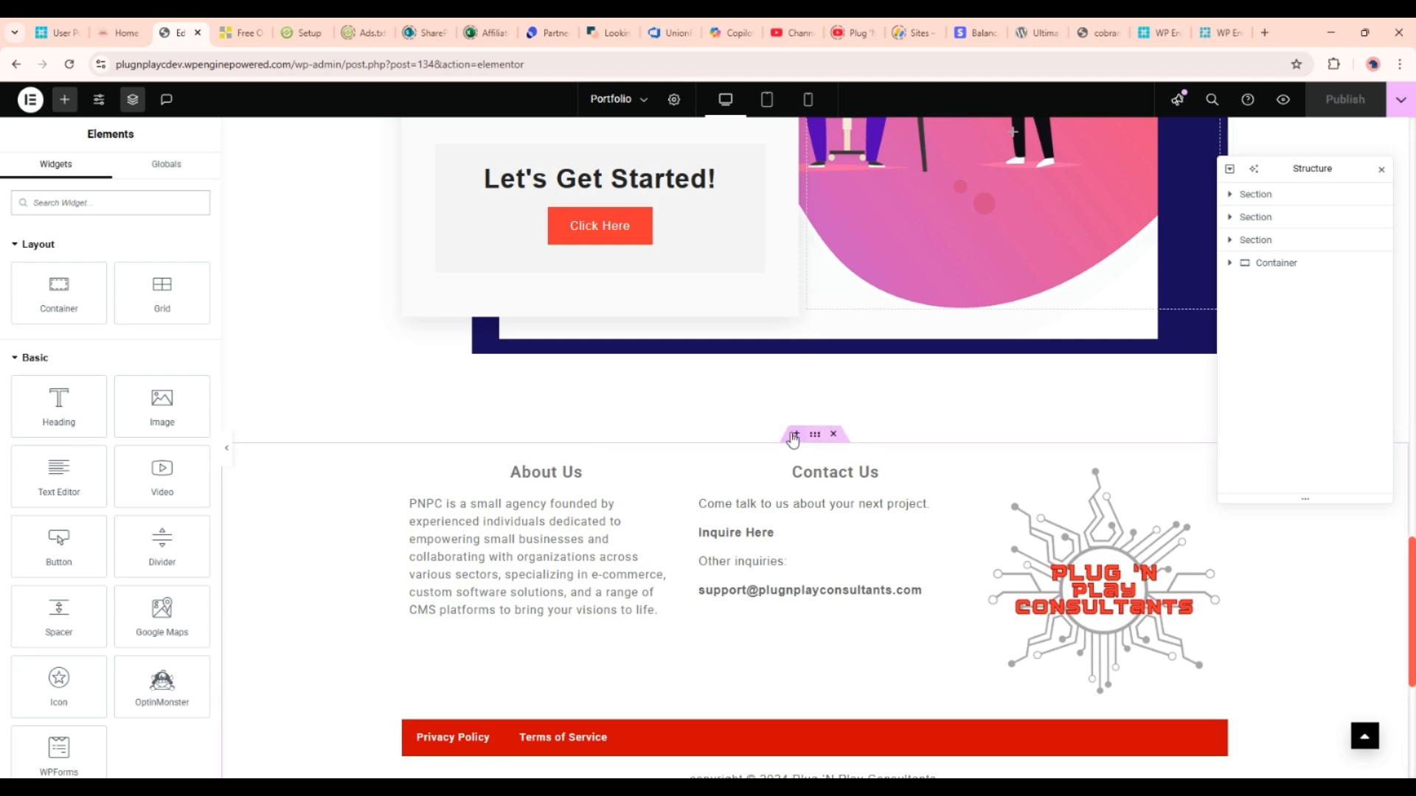
click(794, 435)
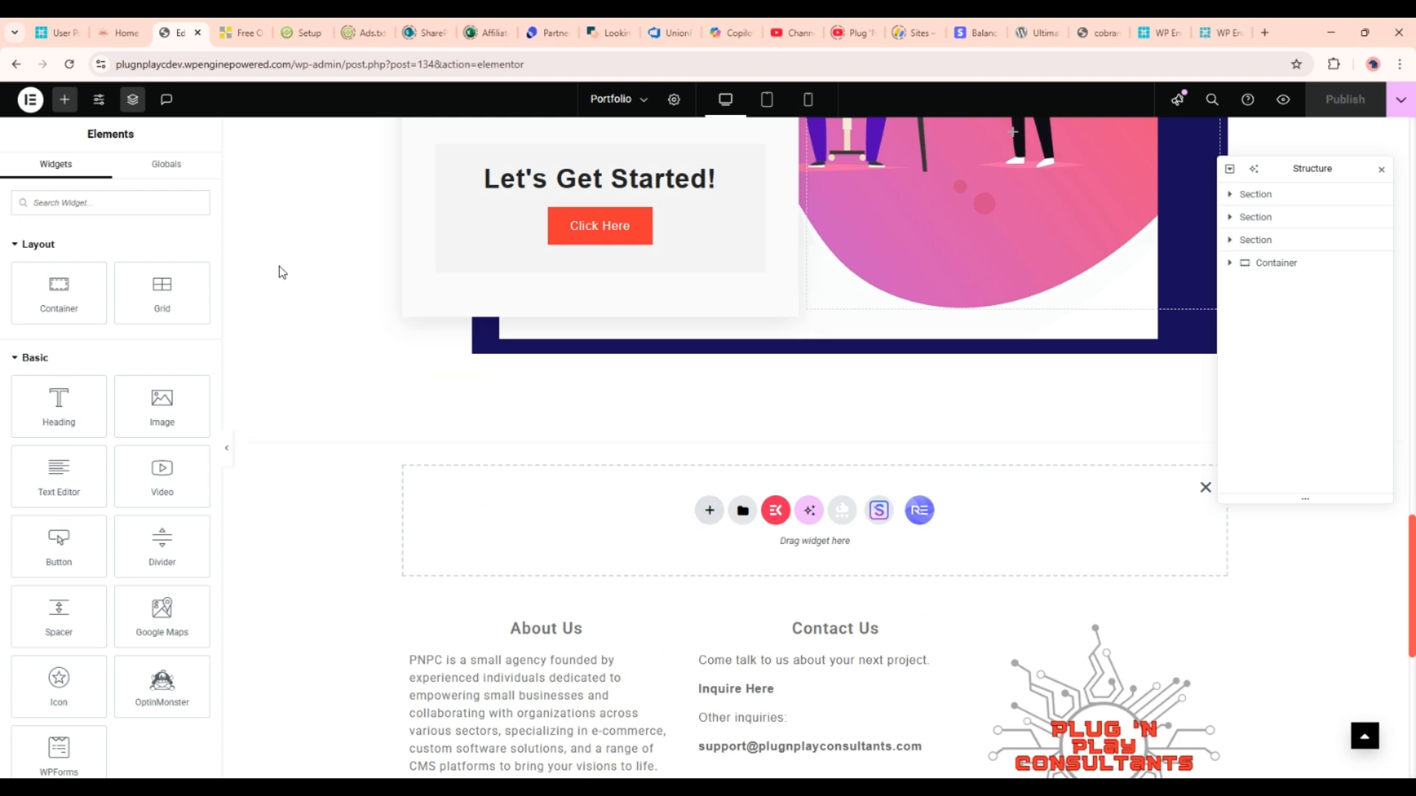
Step: Place the Global Testimonial global widget in the empty area above the Portfolio page's footer
click(166, 165)
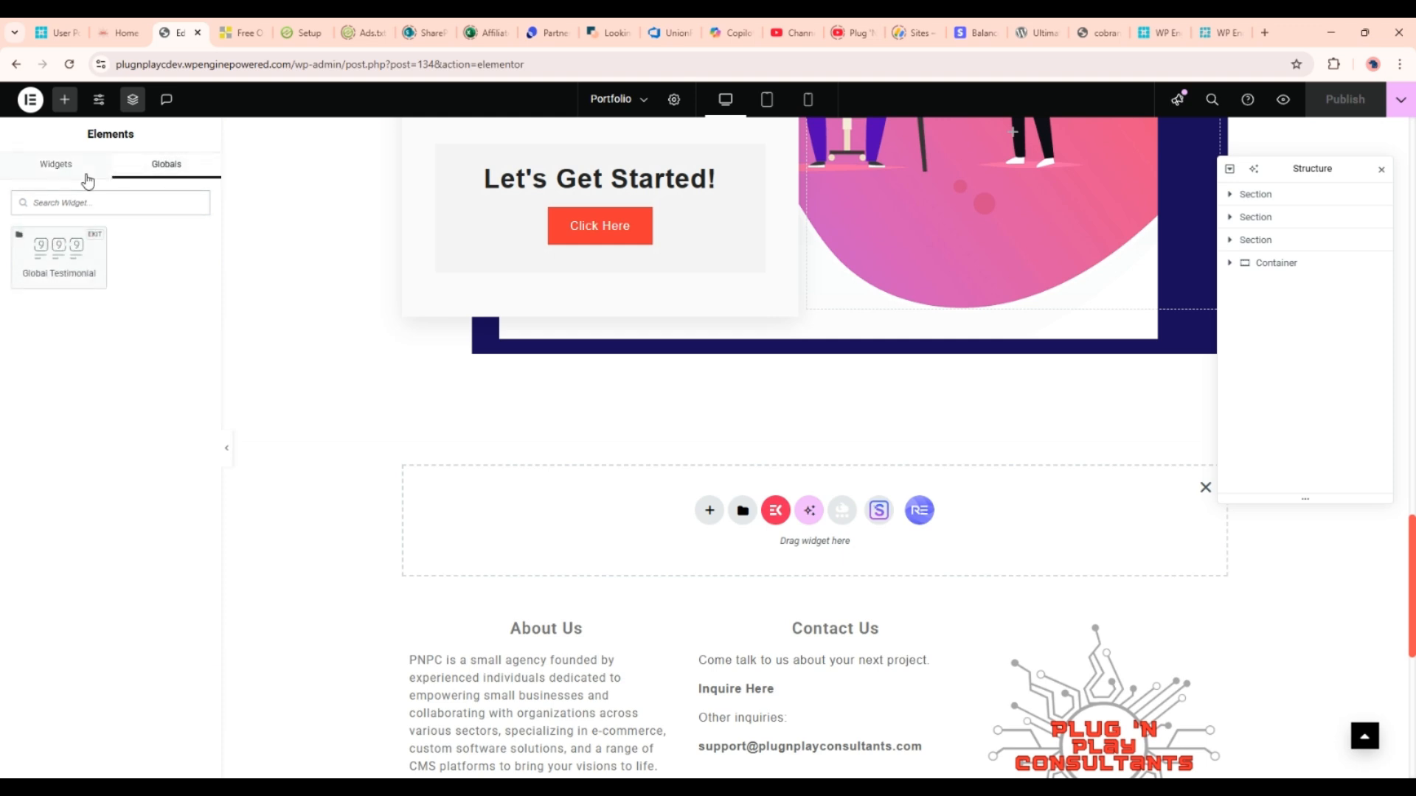
click(48, 167)
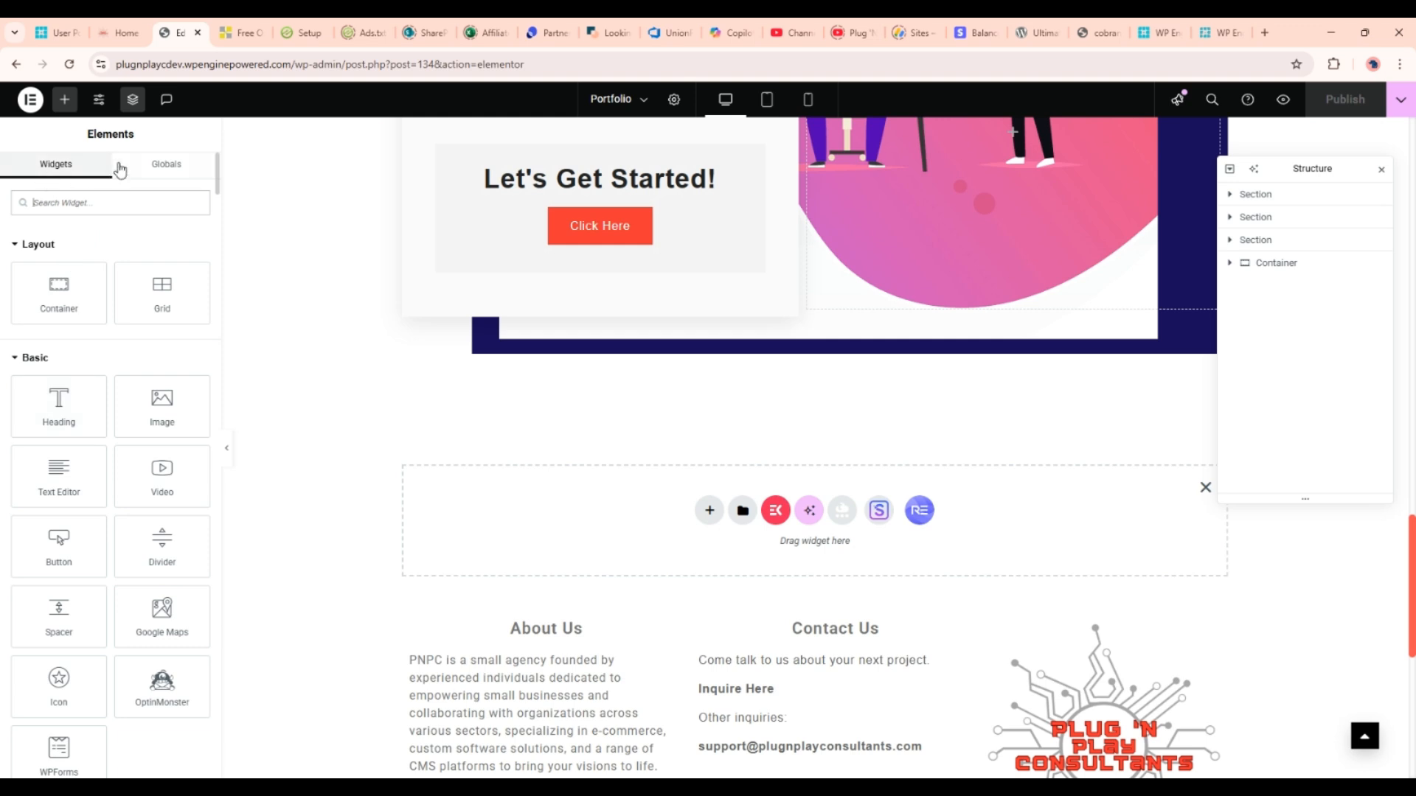
click(154, 169)
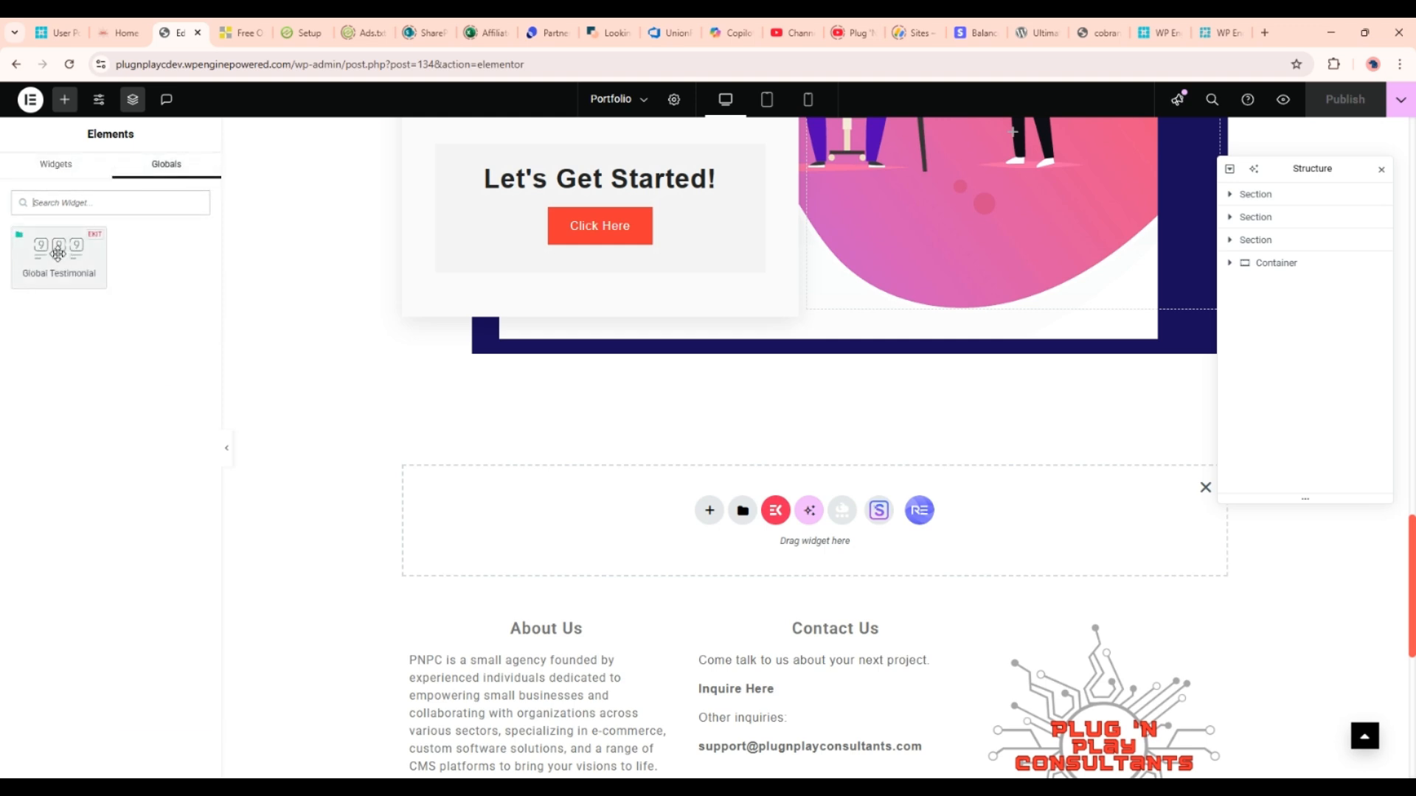
drag(58, 254, 727, 512)
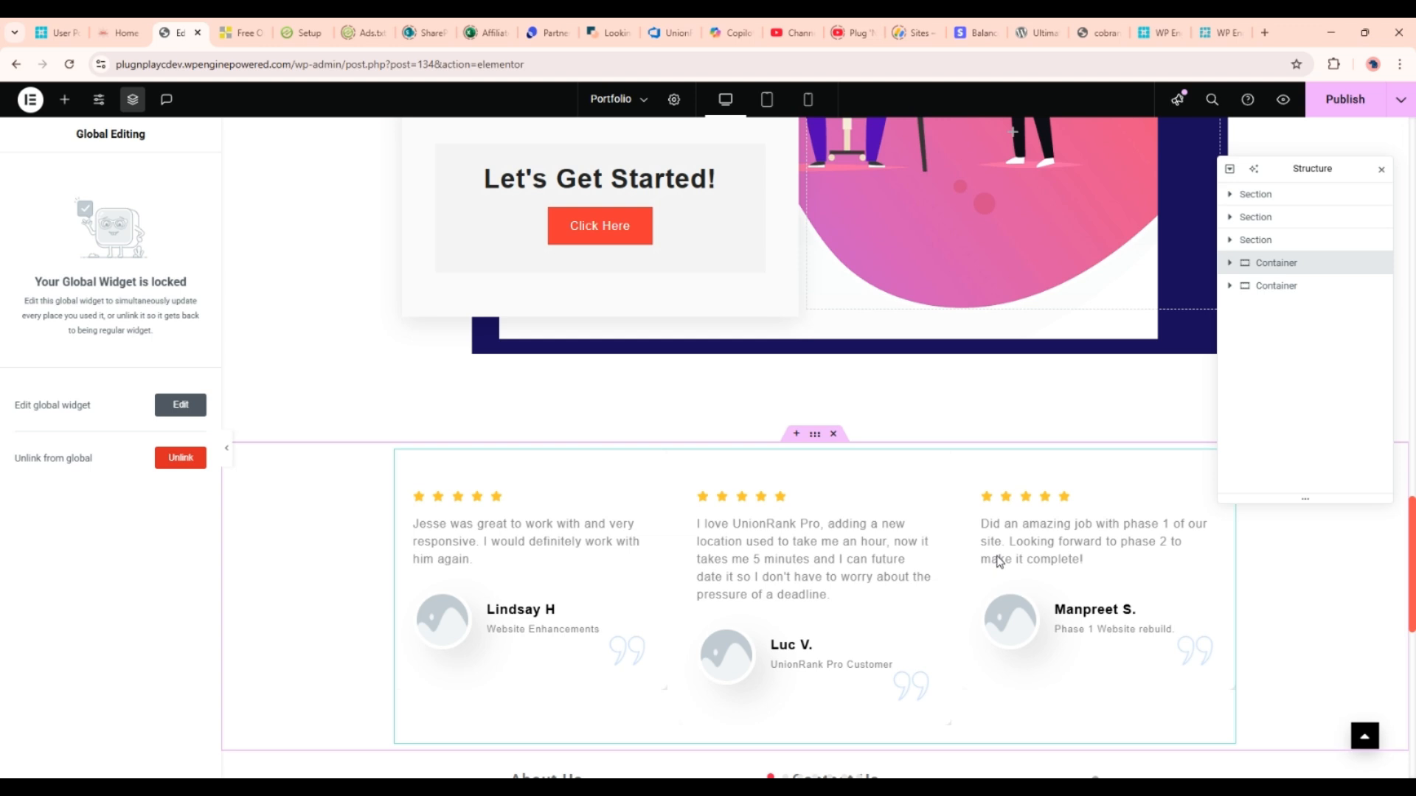
Step: Check the placed testimonials and publish the Portfolio page
scroll(995, 561, down, 4)
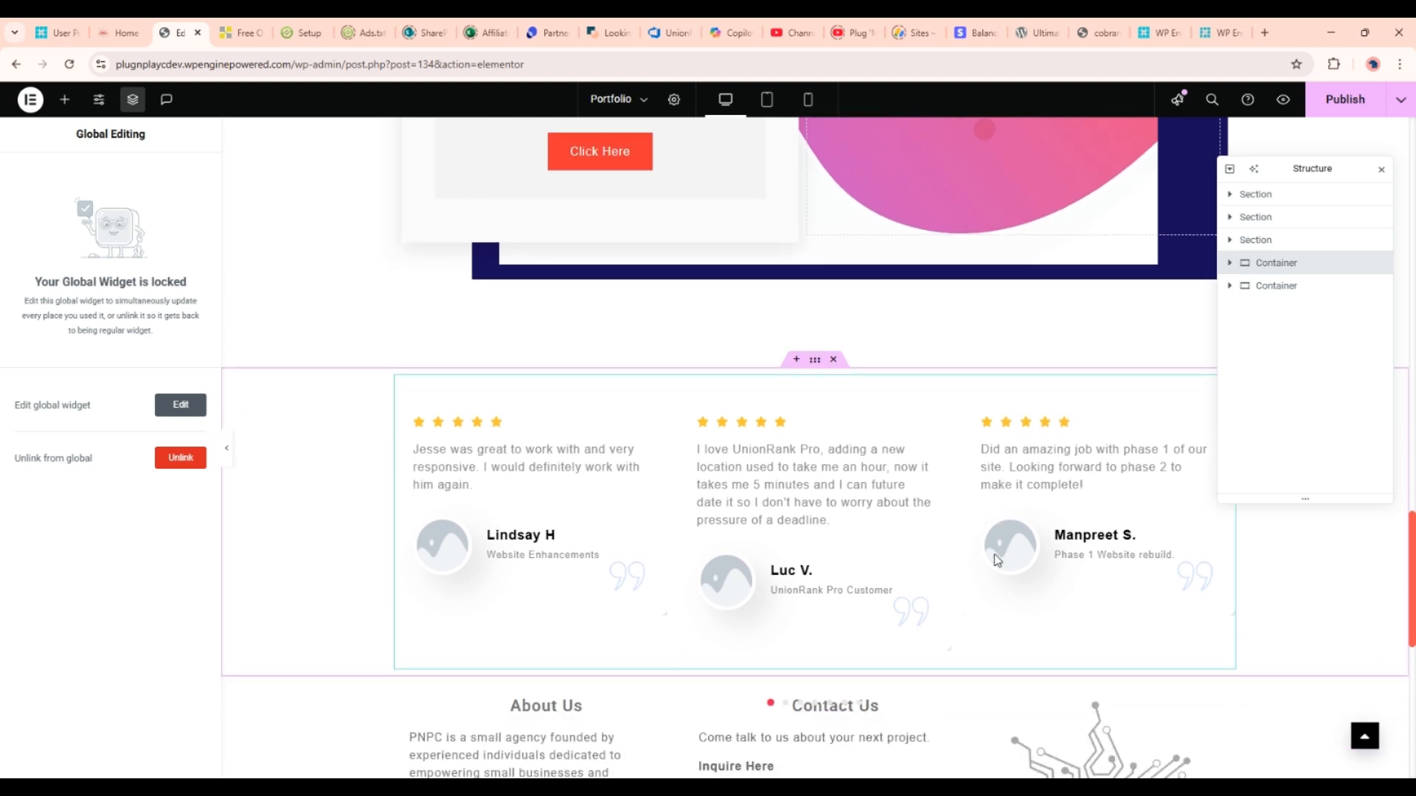
scroll(997, 560, up, 2)
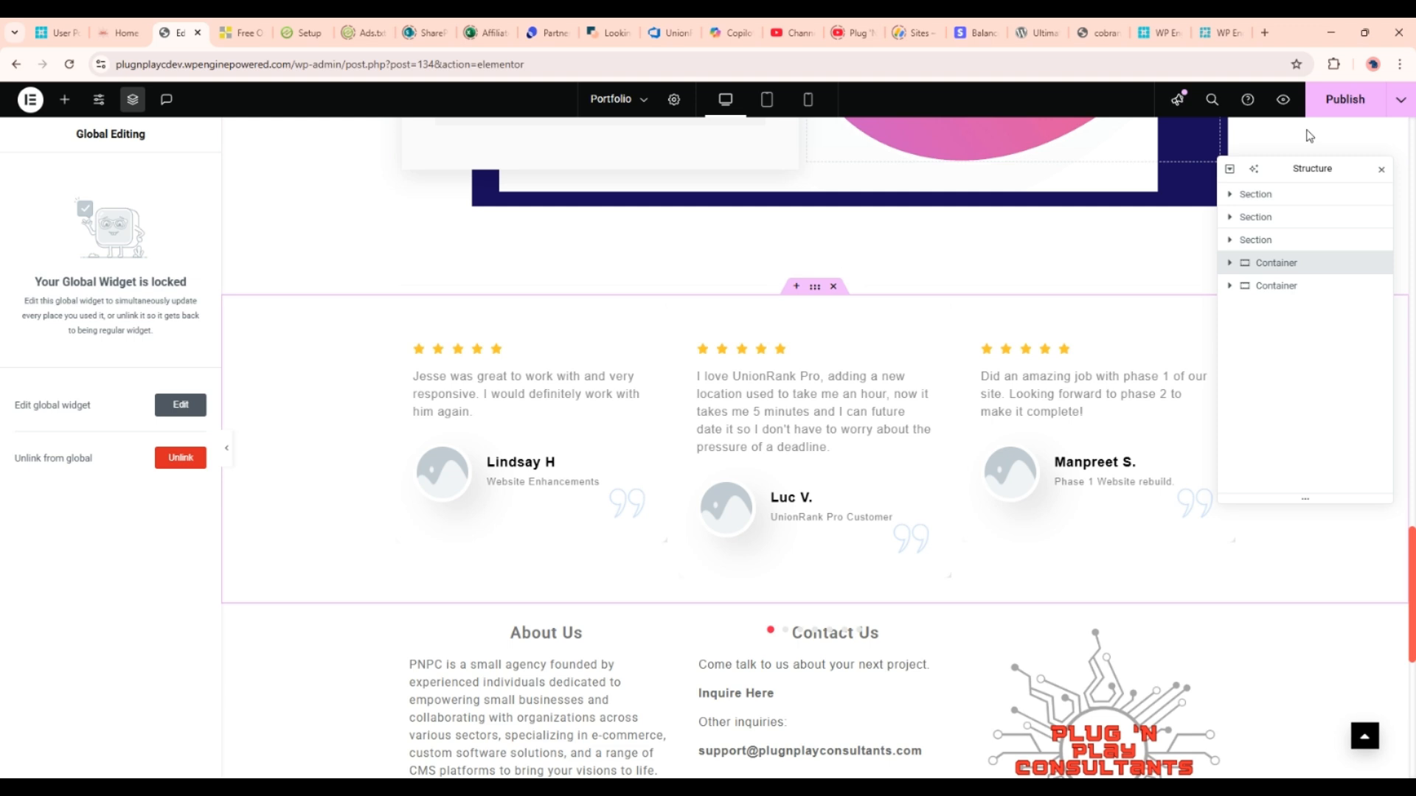
click(1341, 99)
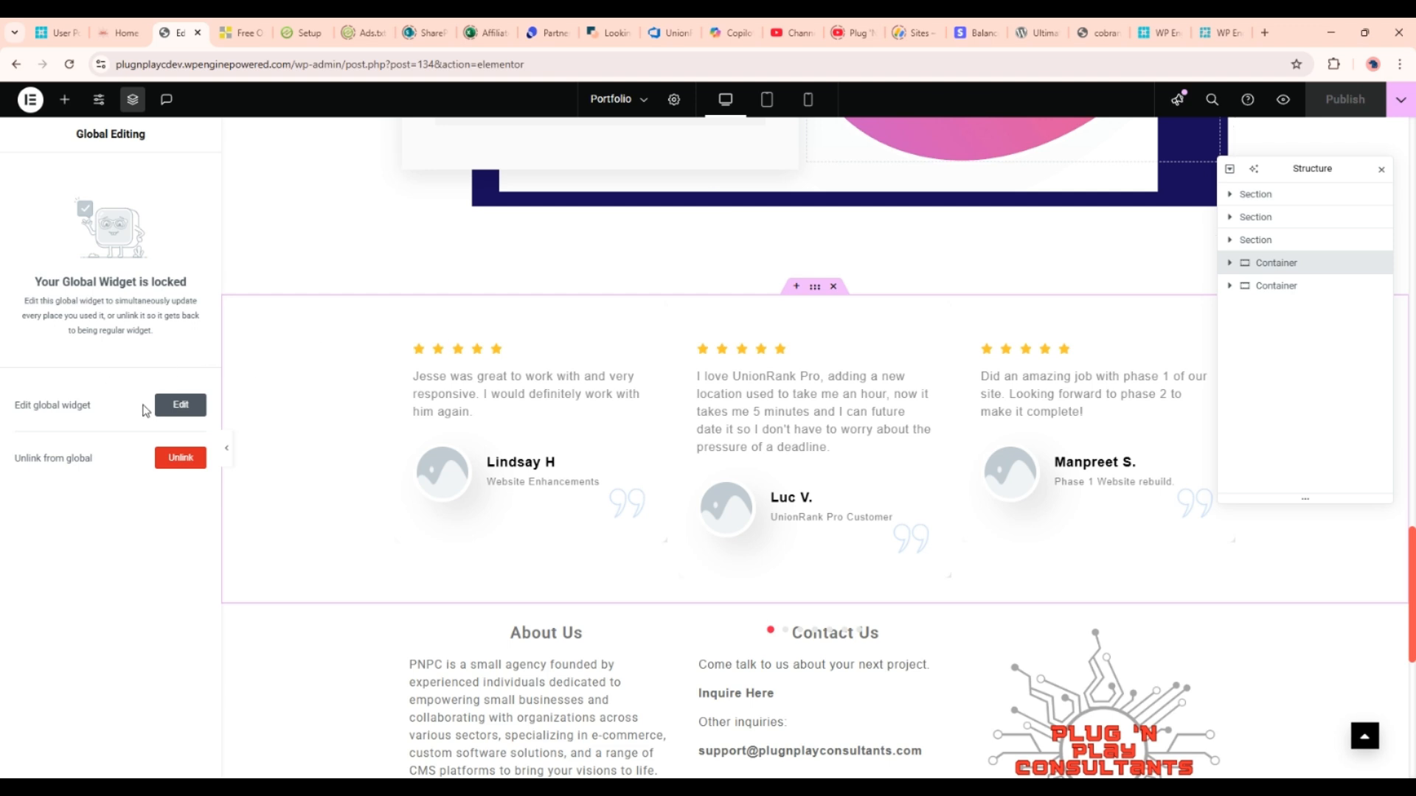
Step: Unlock the global testimonial widget for editing and add a new item to its testimonial list
click(180, 406)
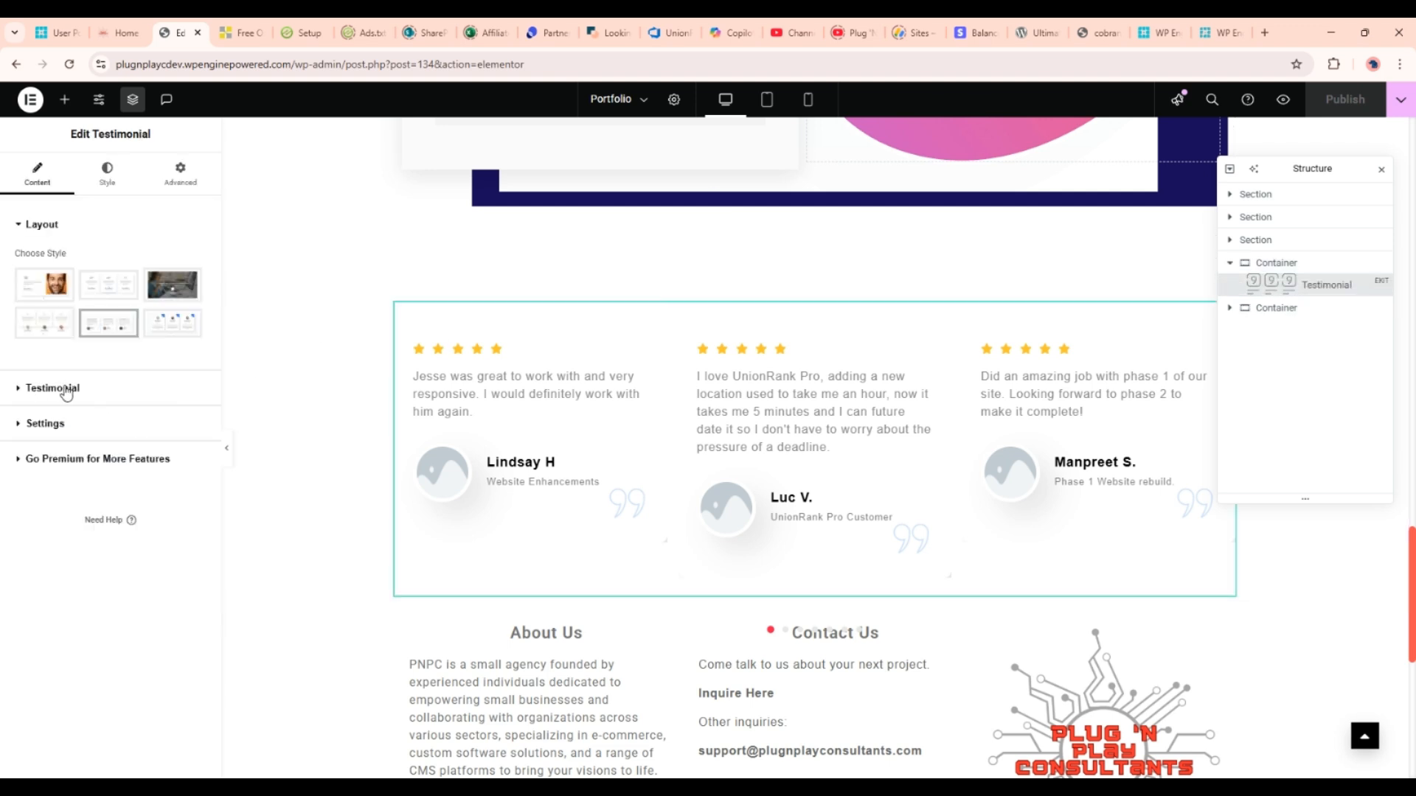
click(21, 391)
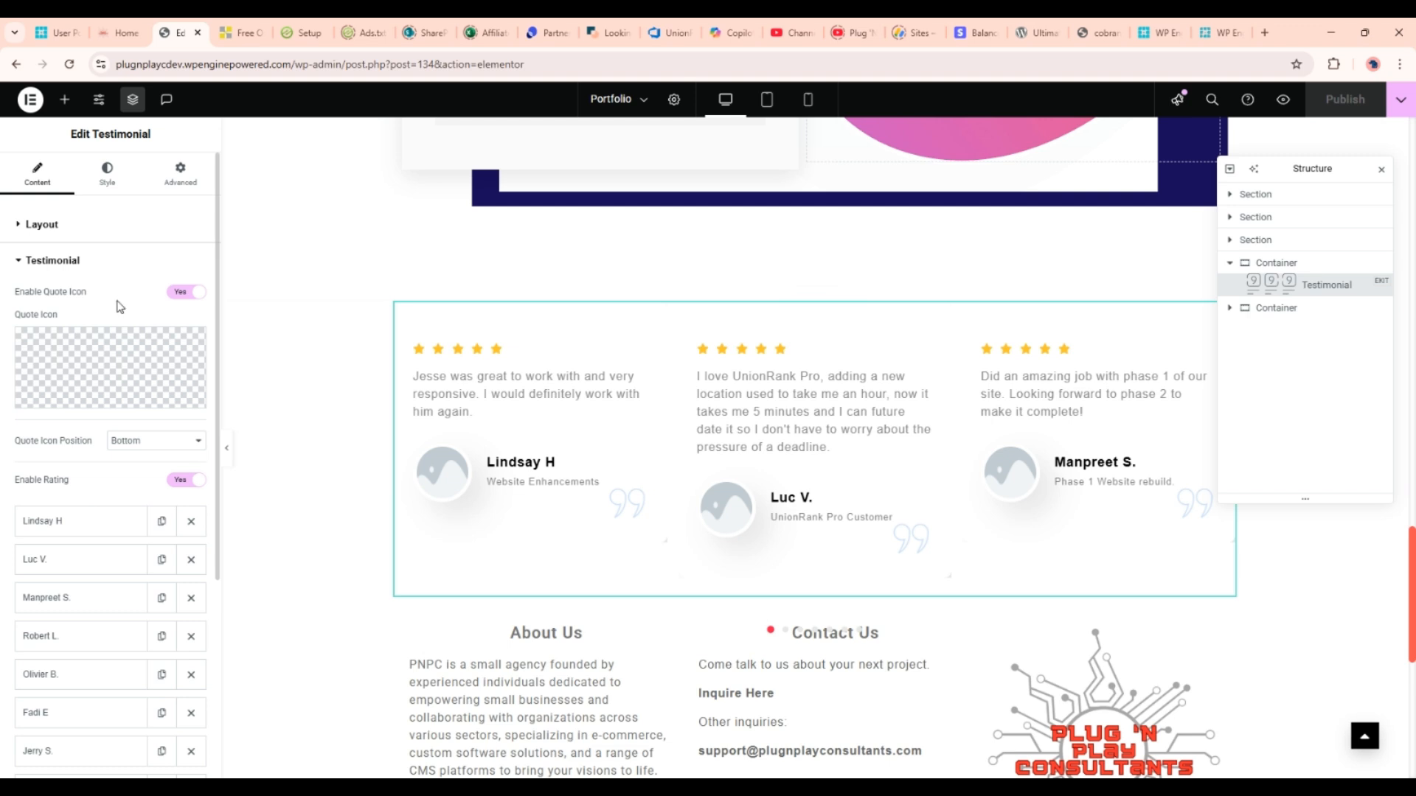
scroll(110, 325, down, 3)
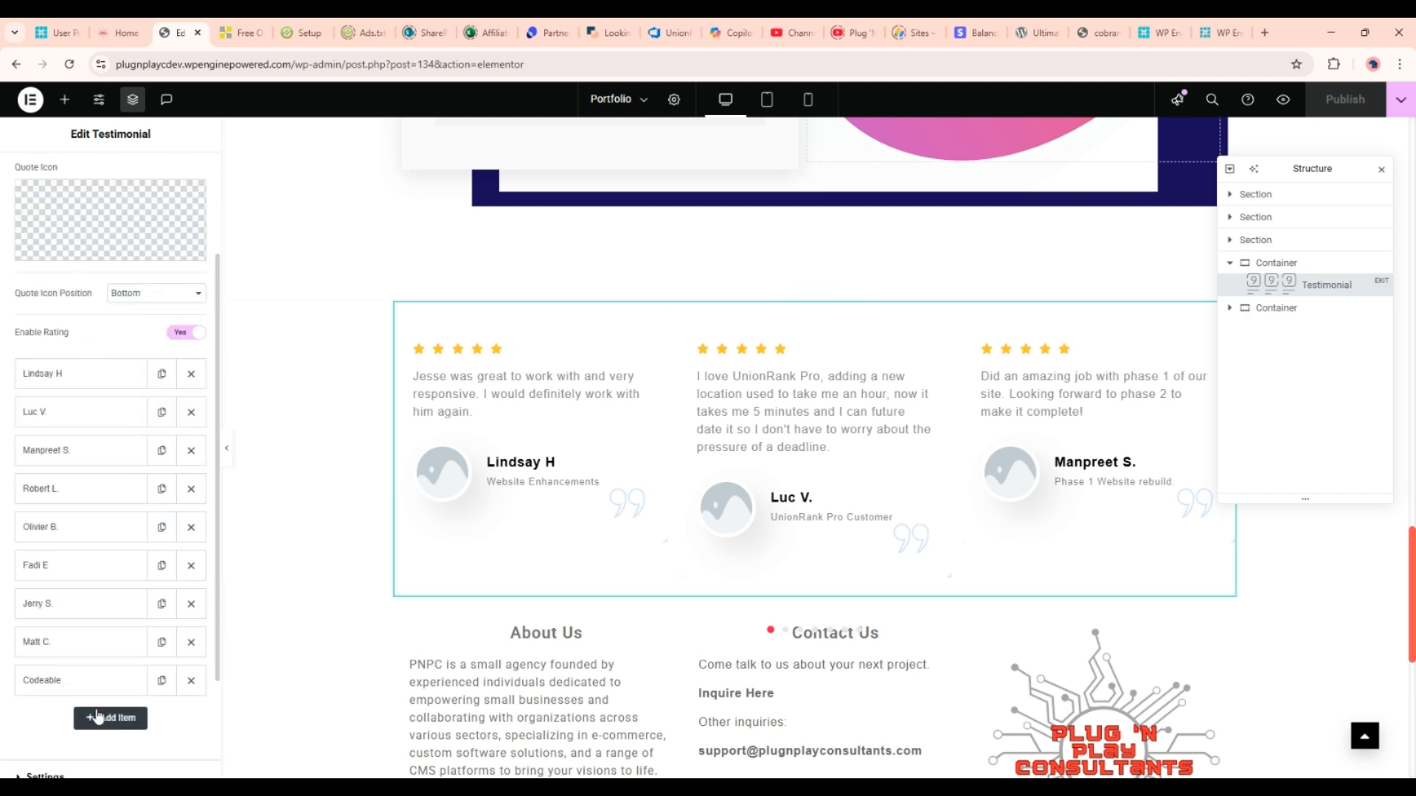
click(93, 721)
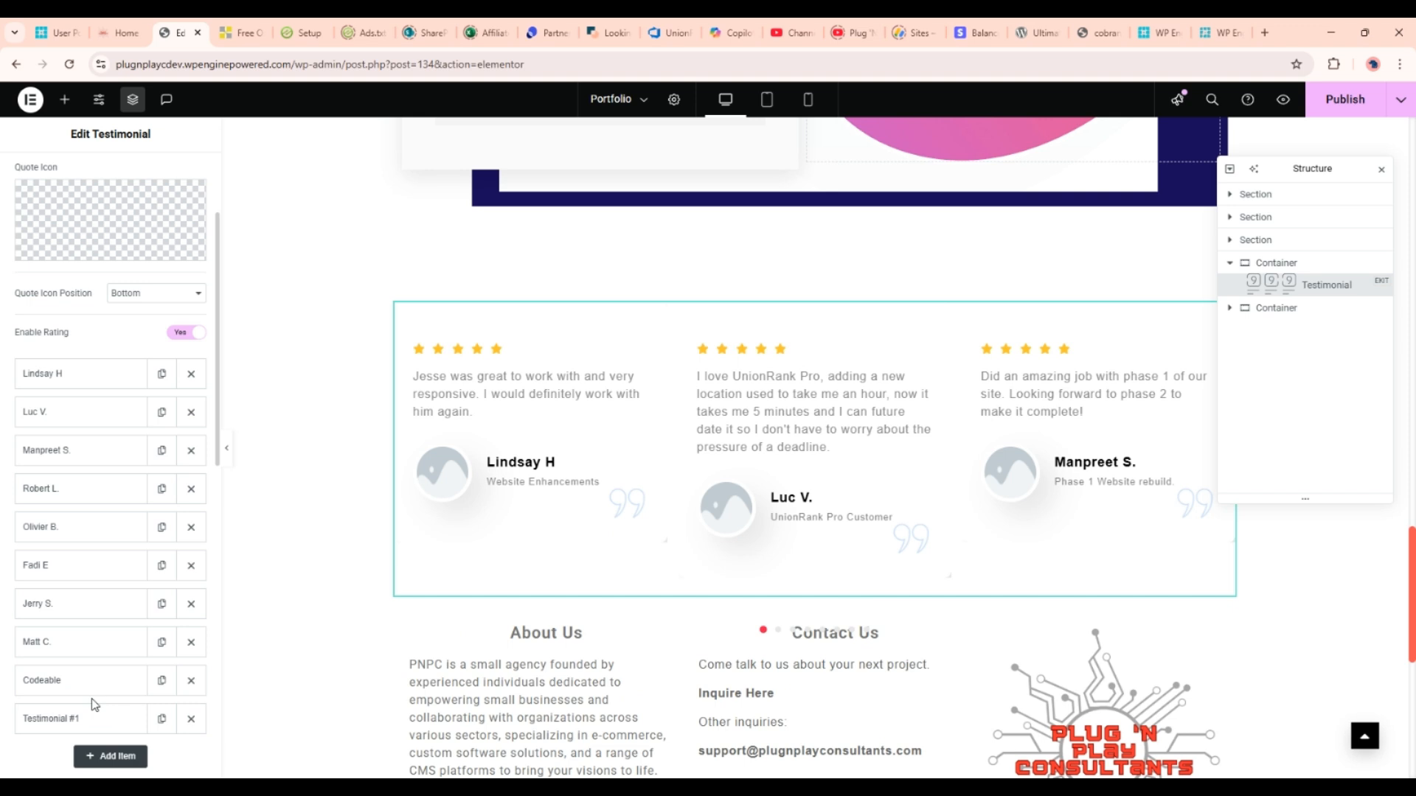
Step: Open the newly added testimonial item and set its client name to "test"
click(85, 717)
scroll(121, 671, down, 2)
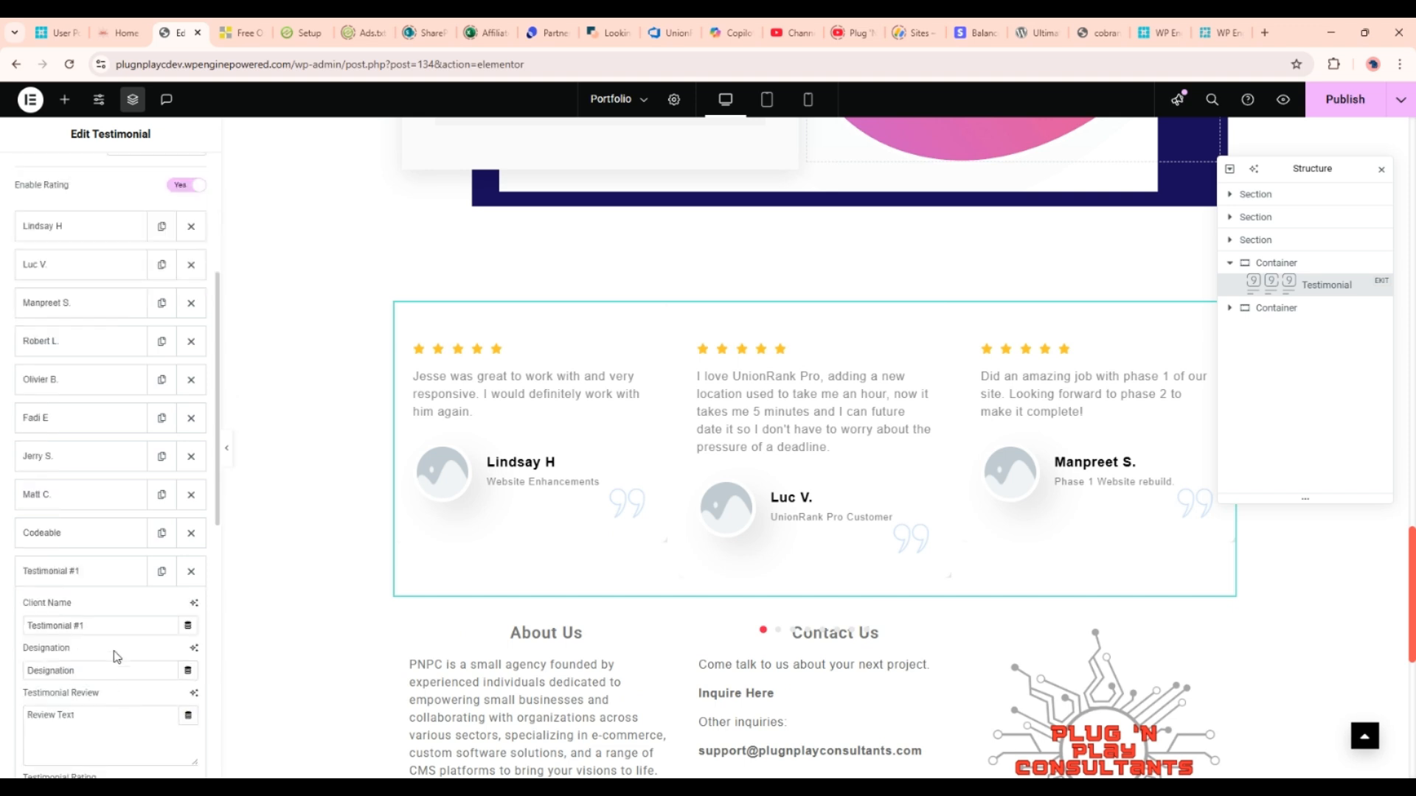
triple_click(97, 619)
text(test)
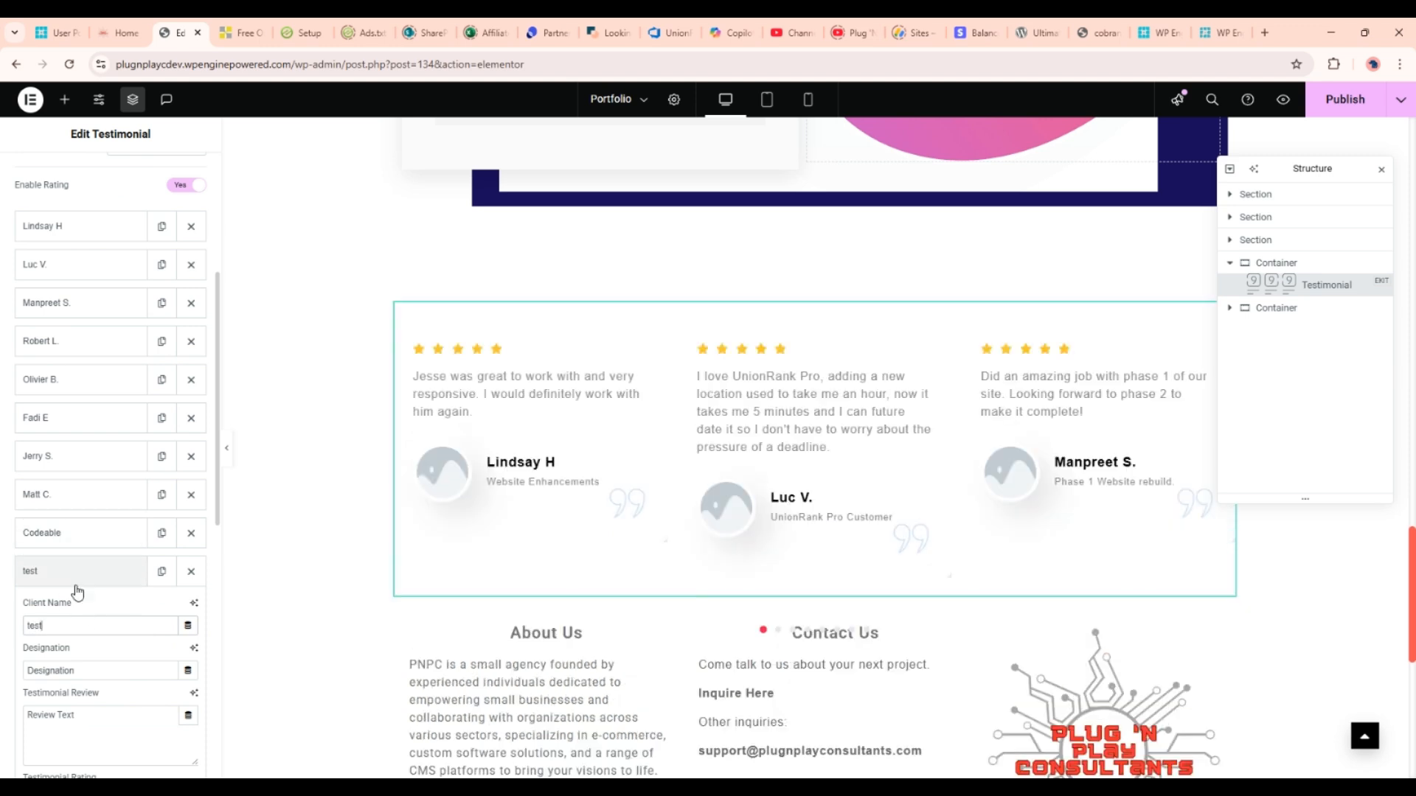
Step: Move the "test" testimonial to the first place in the testimonial list and publish the Portfolio page
scroll(81, 634, up, 1)
drag(52, 648, 62, 288)
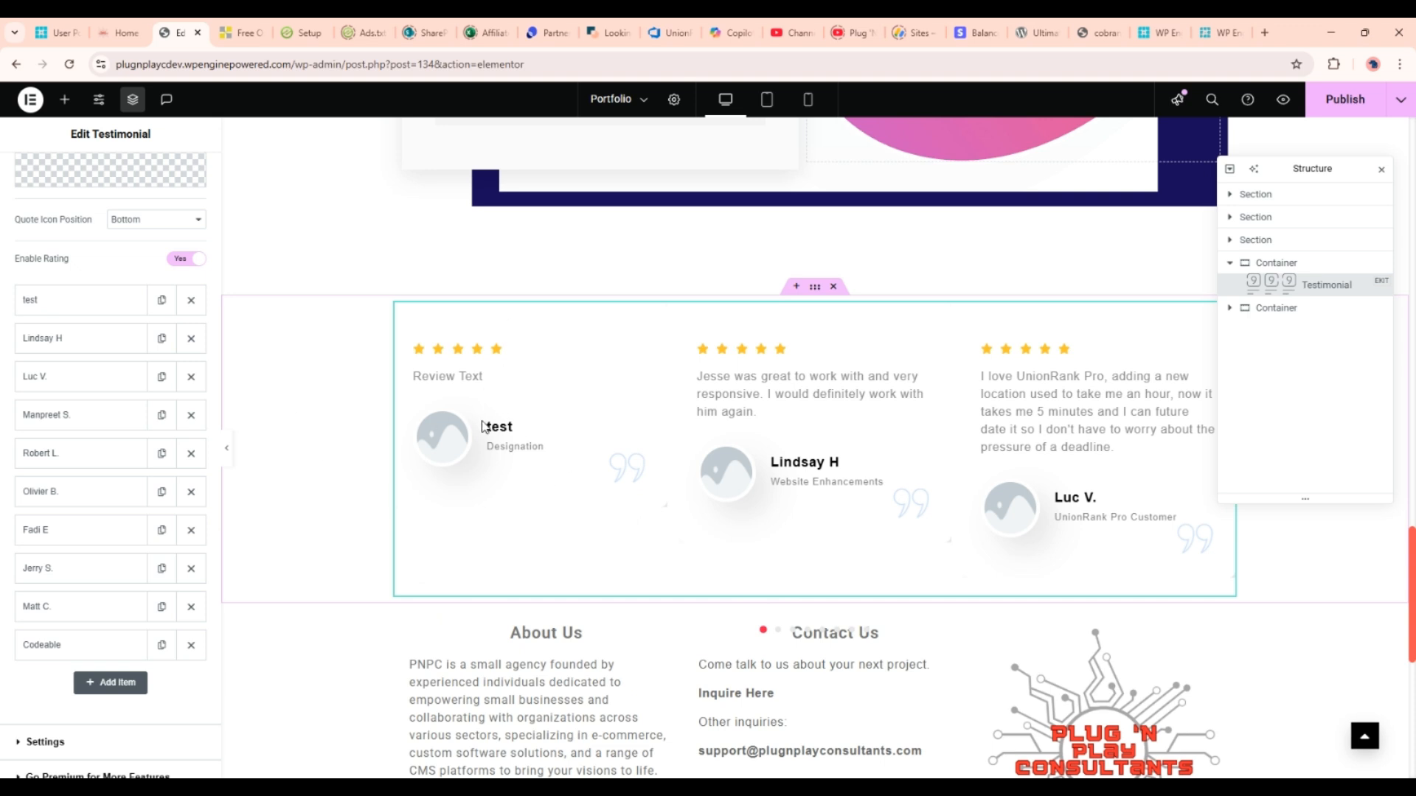
scroll(91, 522, down, 2)
scroll(92, 524, up, 5)
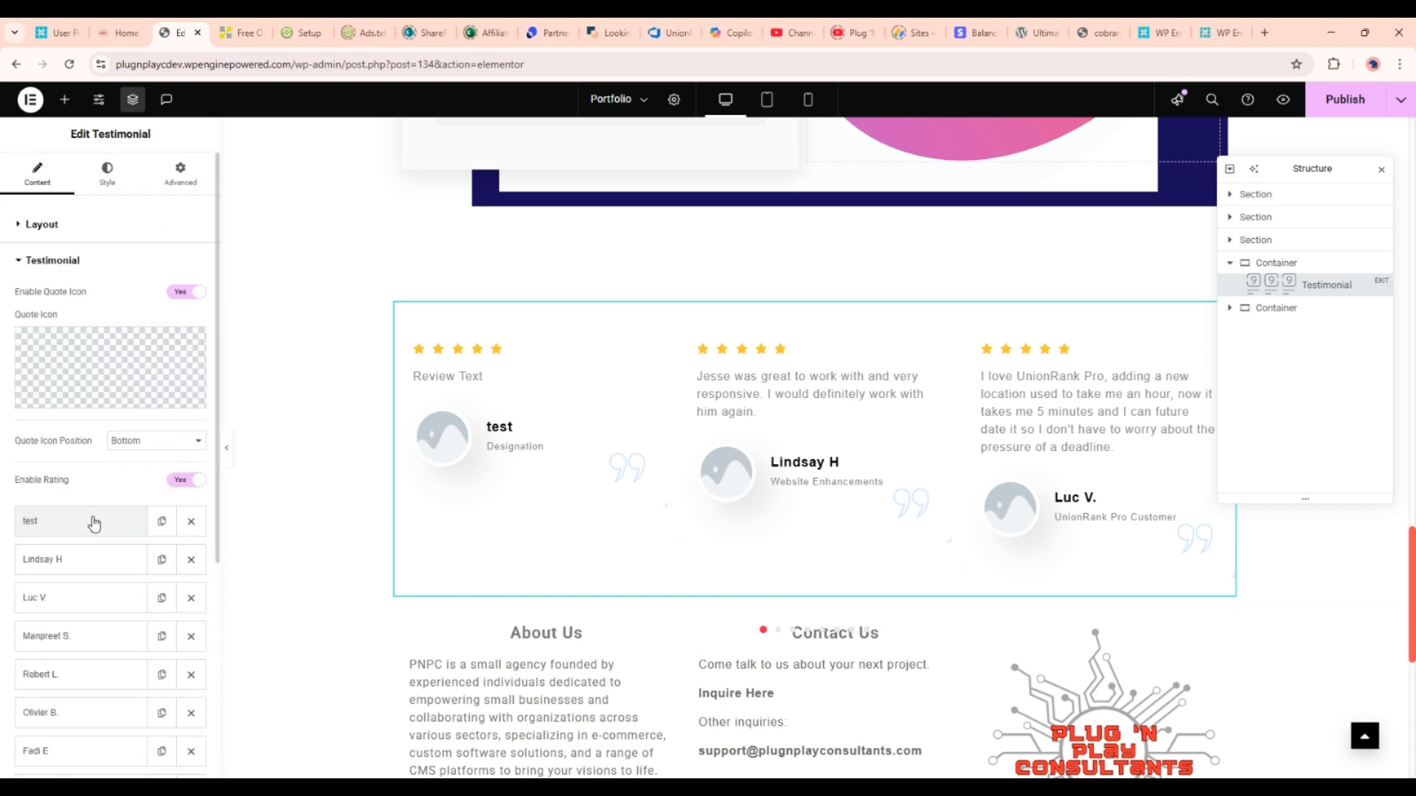
click(1344, 102)
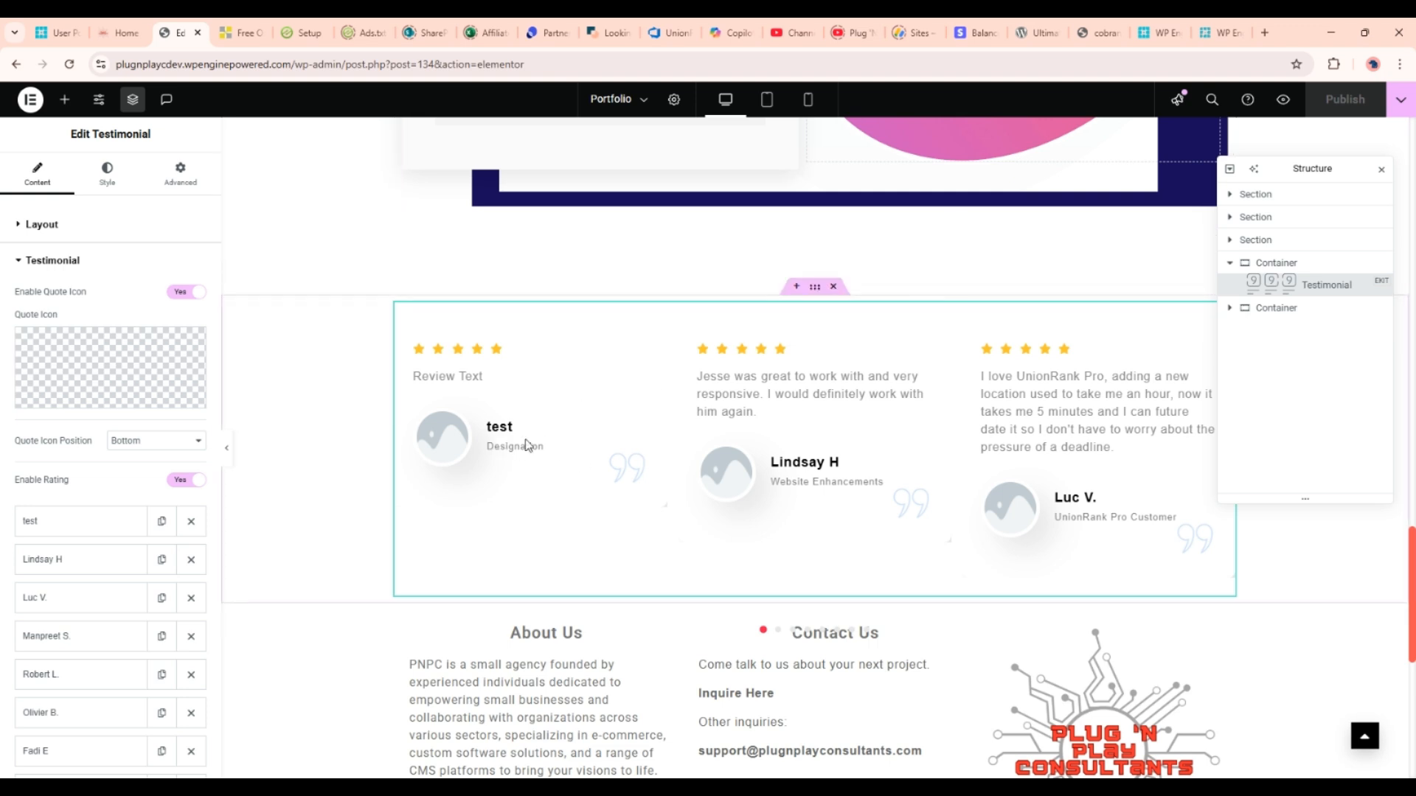
Step: Switch to the live home page and check whether its Testimonial section includes the new "test" item
click(120, 34)
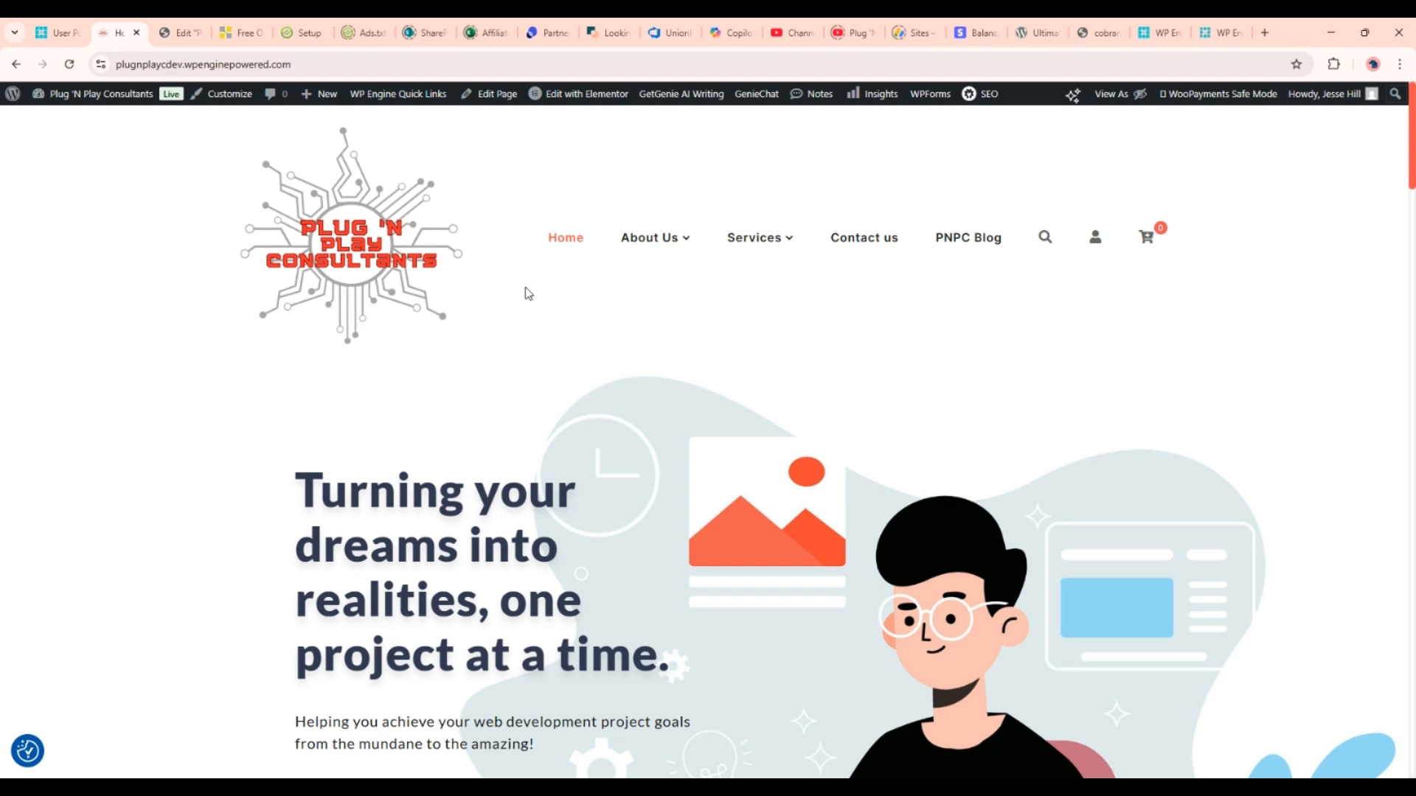
scroll(502, 324, down, 15)
scroll(428, 382, down, 15)
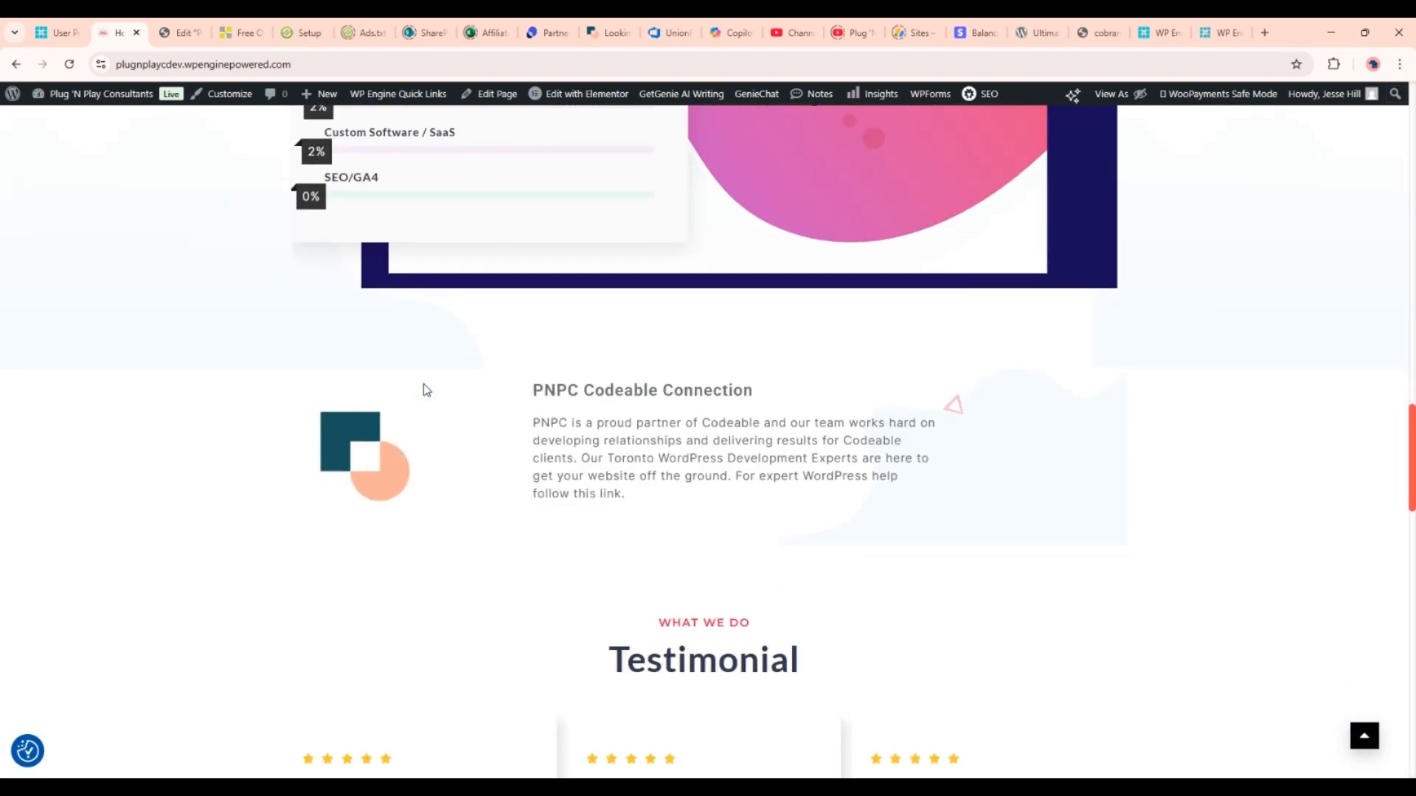
scroll(423, 383, up, 2)
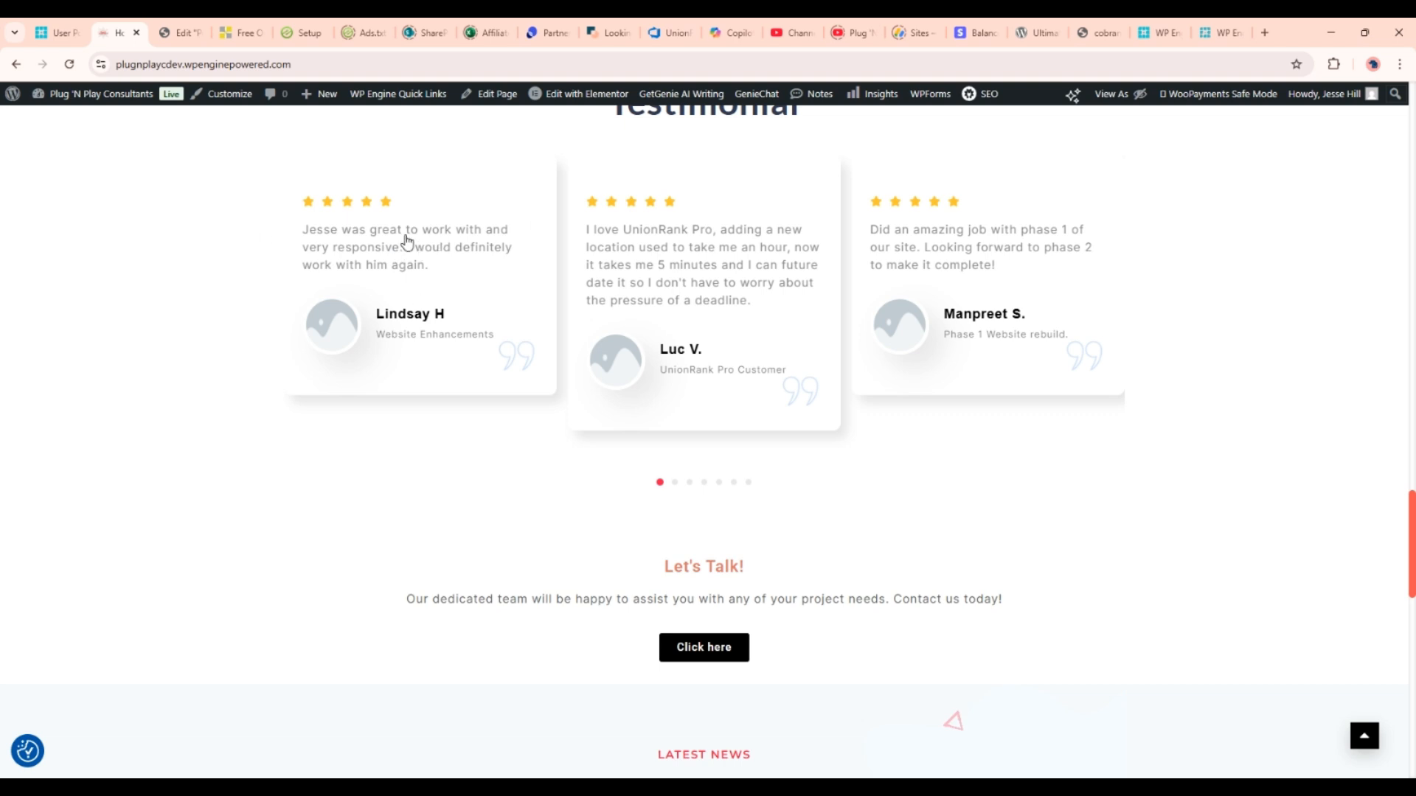
scroll(387, 250, up, 3)
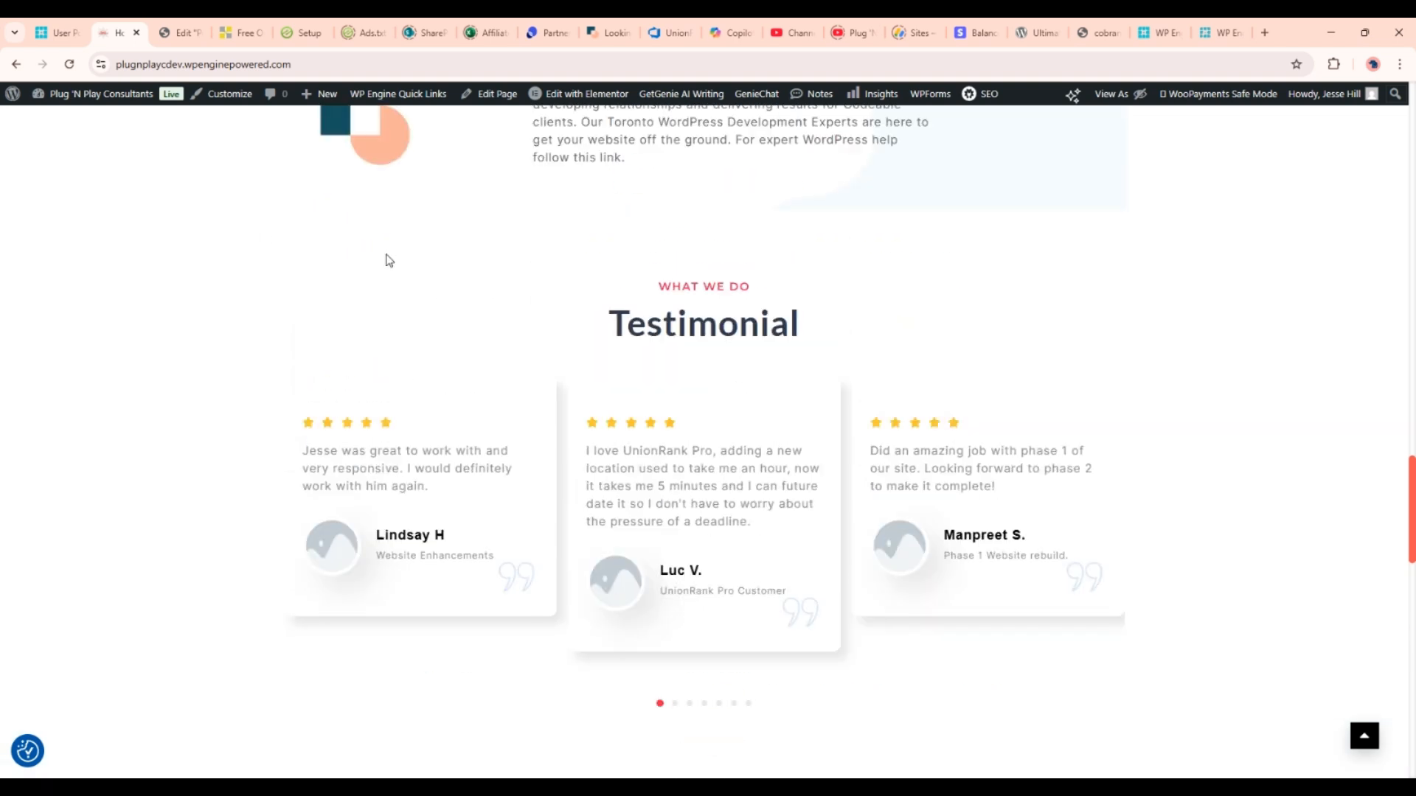